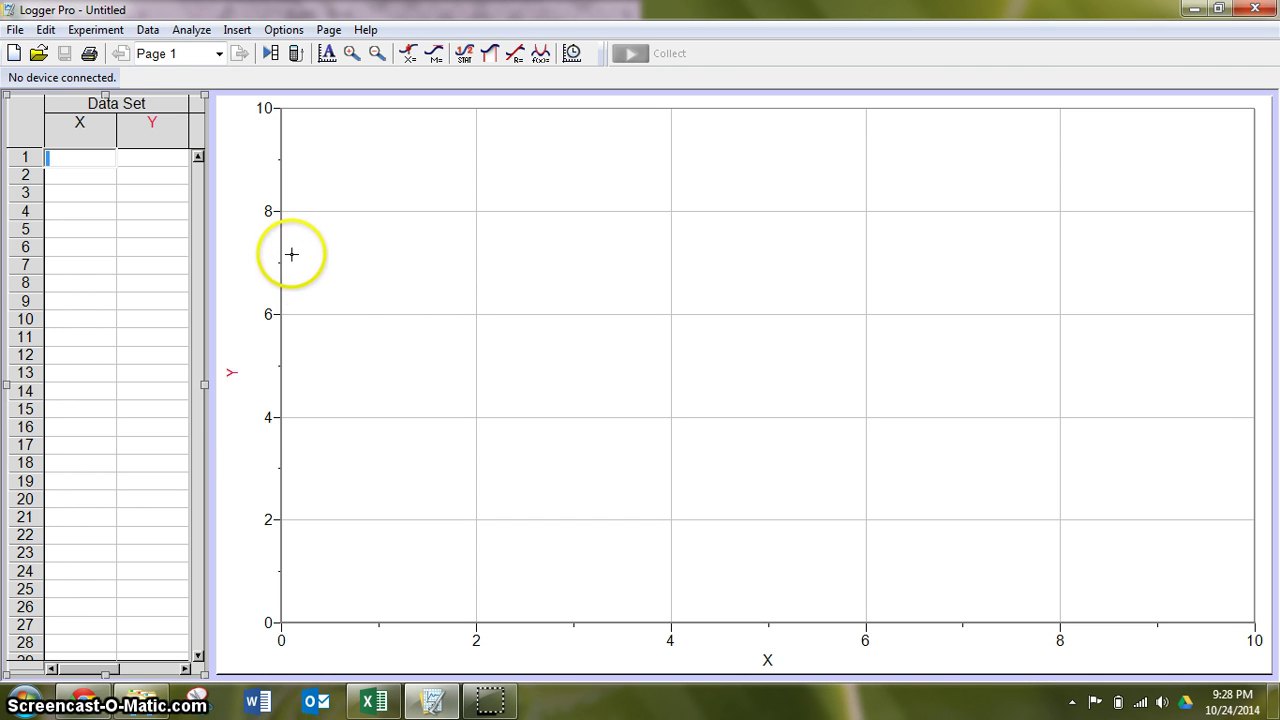
Rename the data set to Copper
click(141, 105)
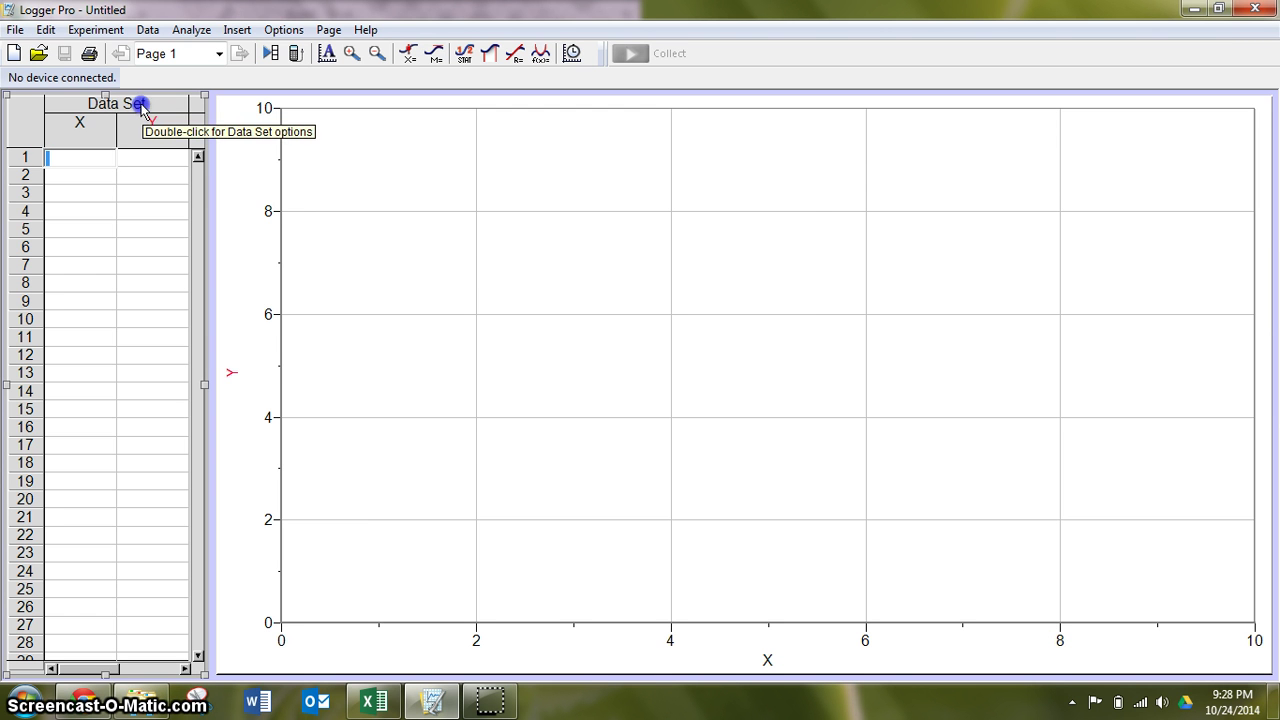
double_click(141, 105)
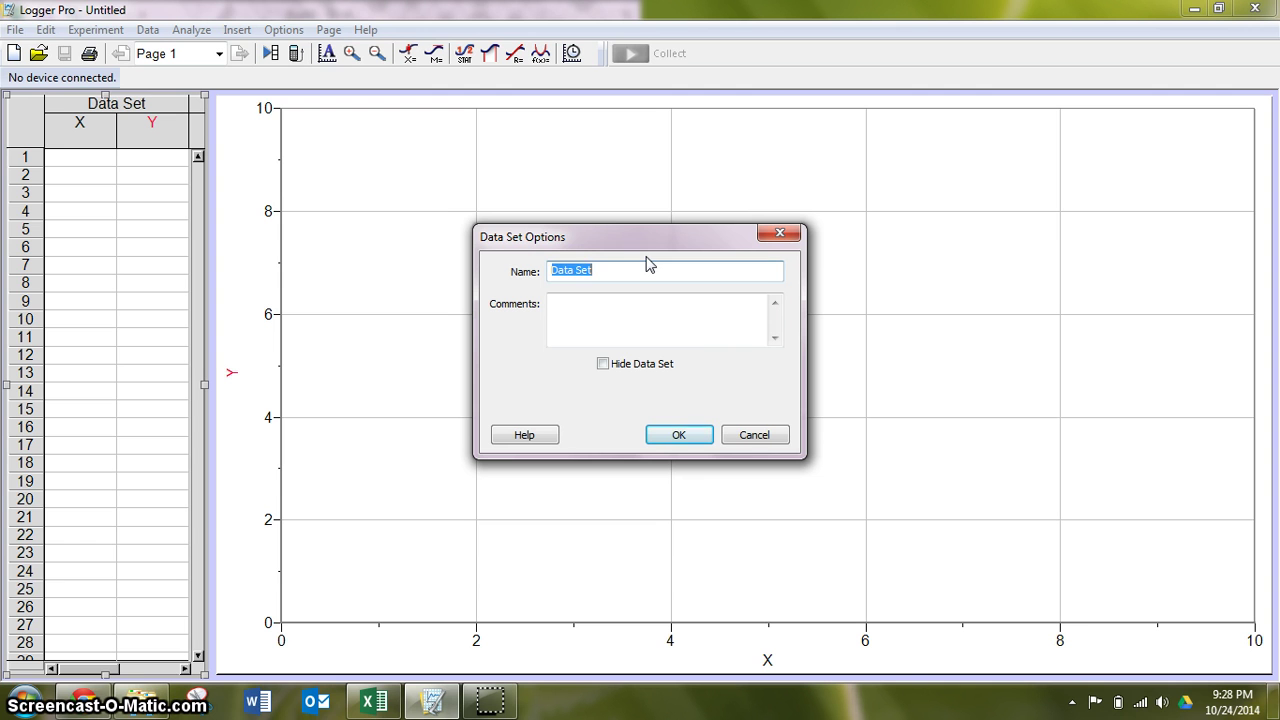
text(Copper)
click(666, 434)
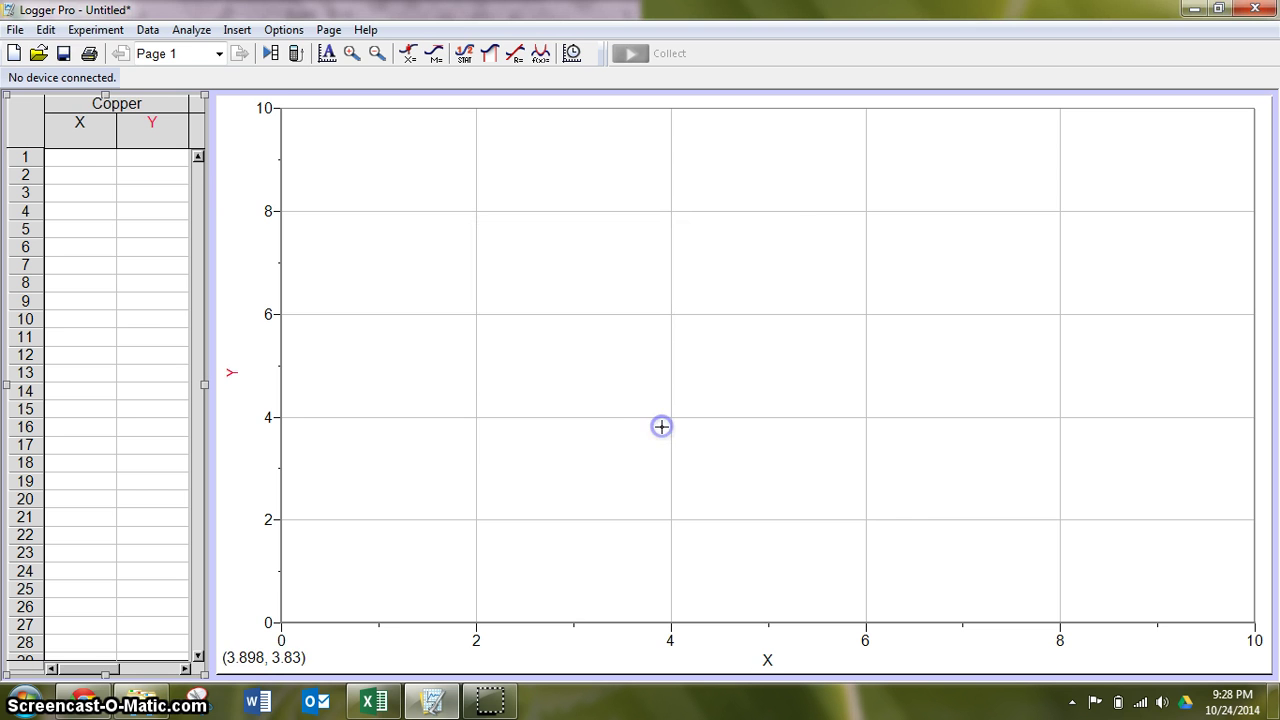
Label the x column 'Concentration of Metal' with units ppm
double_click(80, 128)
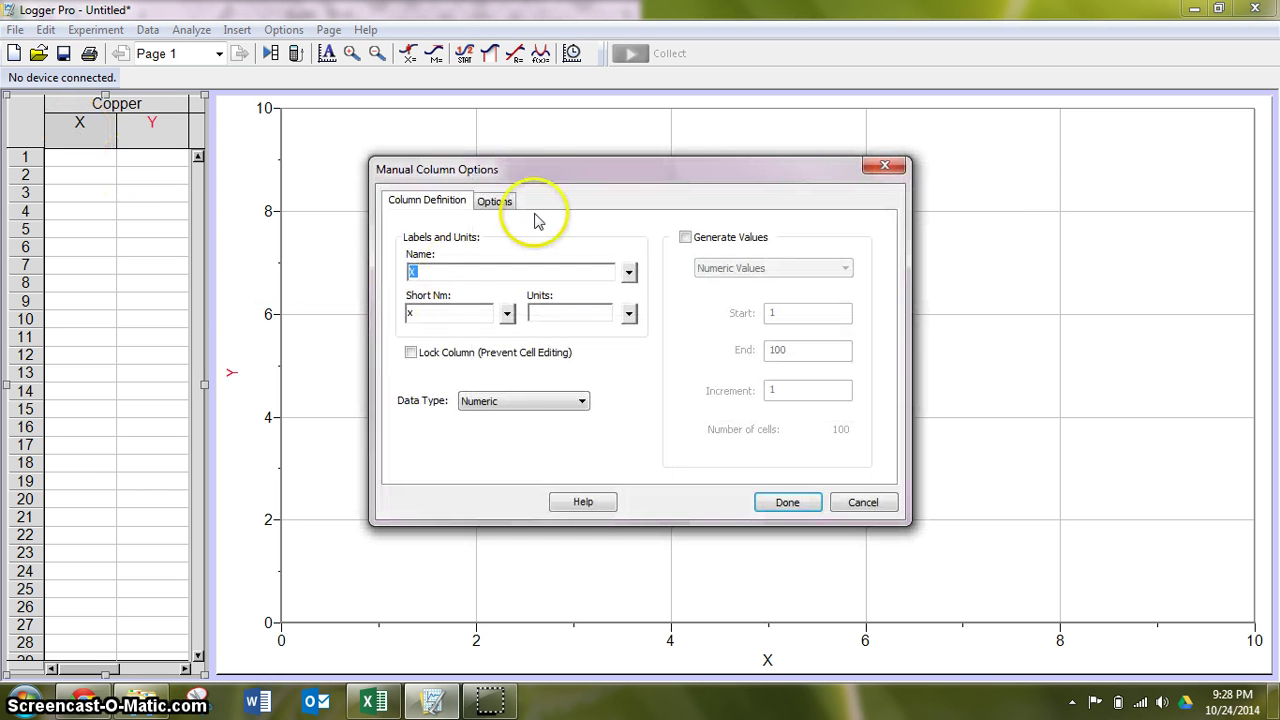
text(Concentrat)
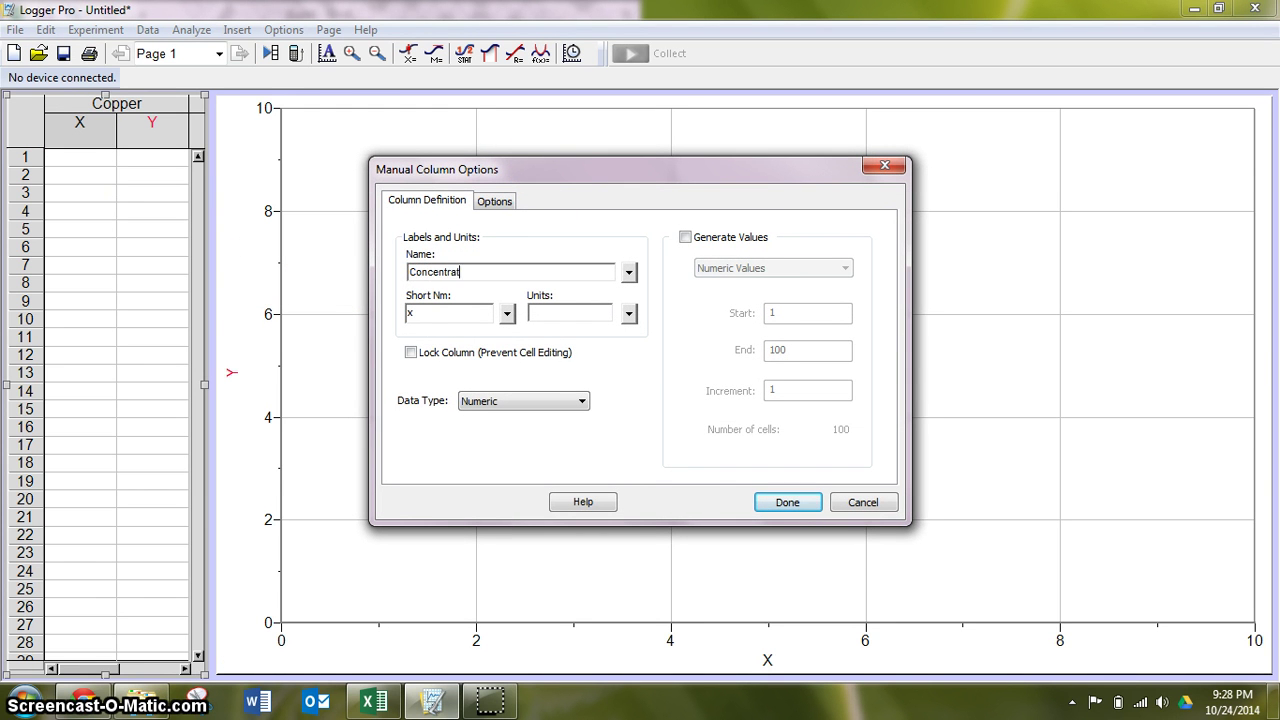
text(ion of Metal)
click(567, 311)
click(785, 502)
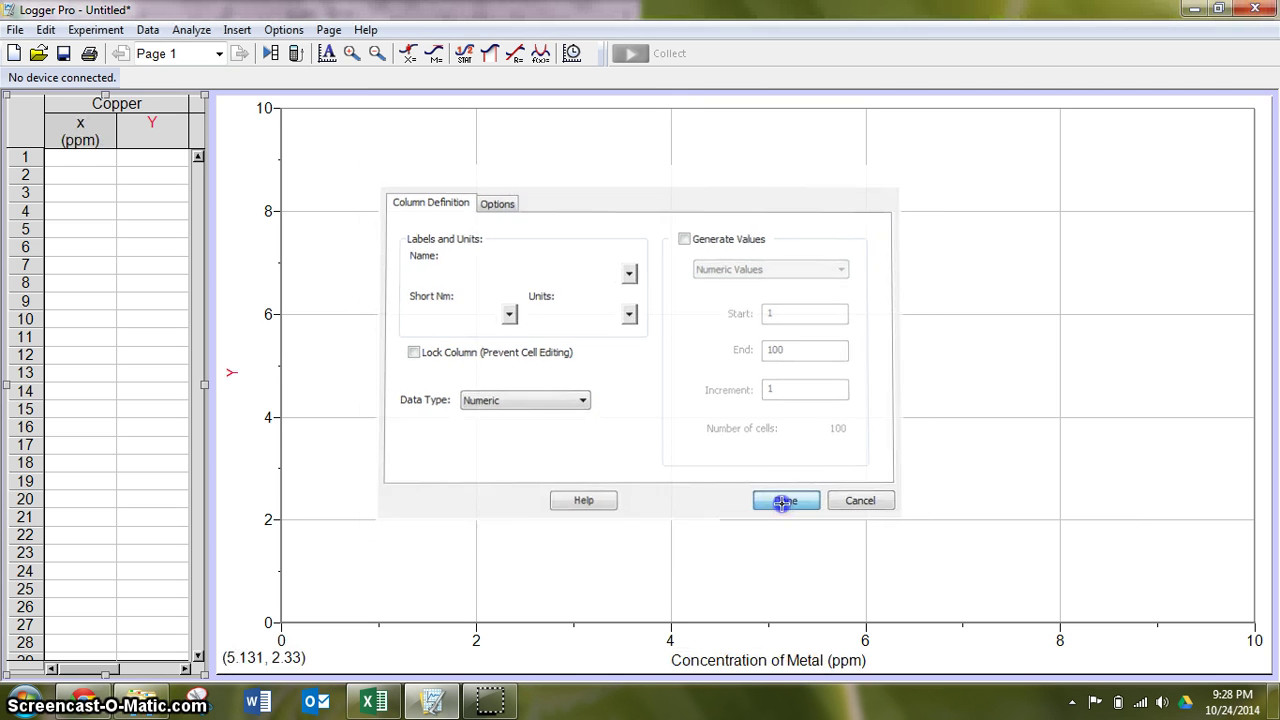
Label the y column 'Average Response of Worms'
double_click(160, 138)
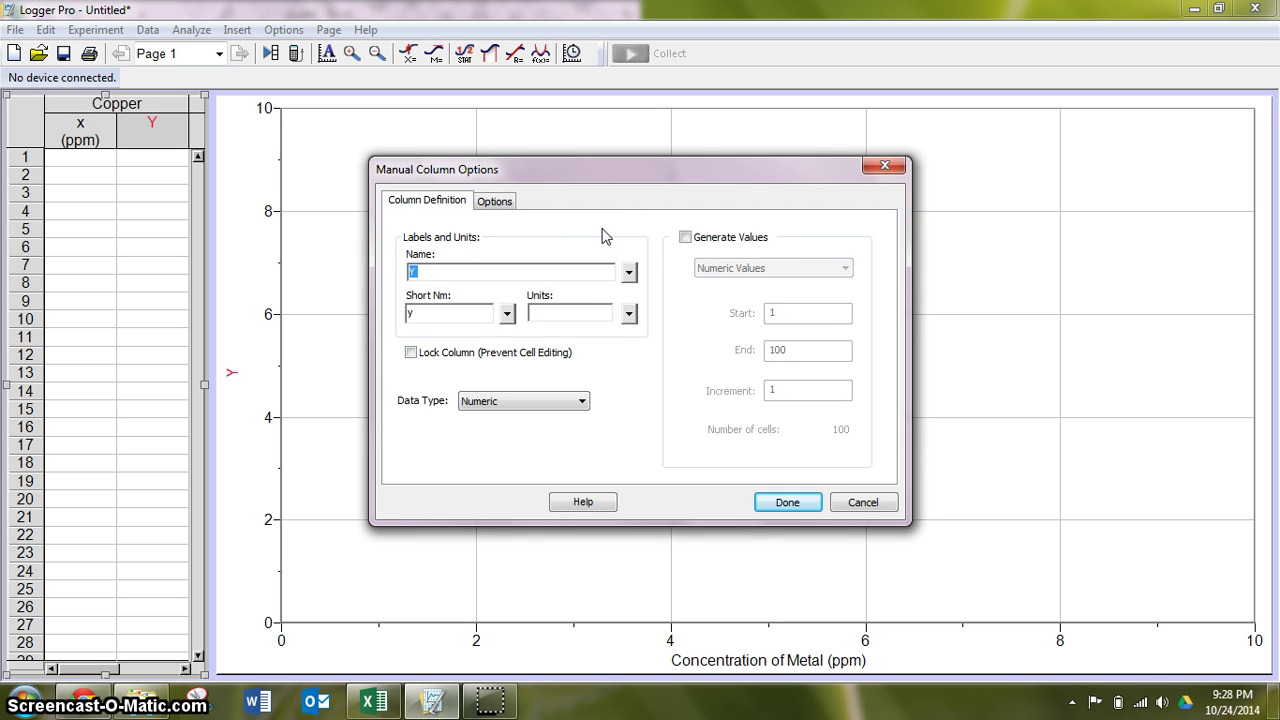
text(Average Response of Worms)
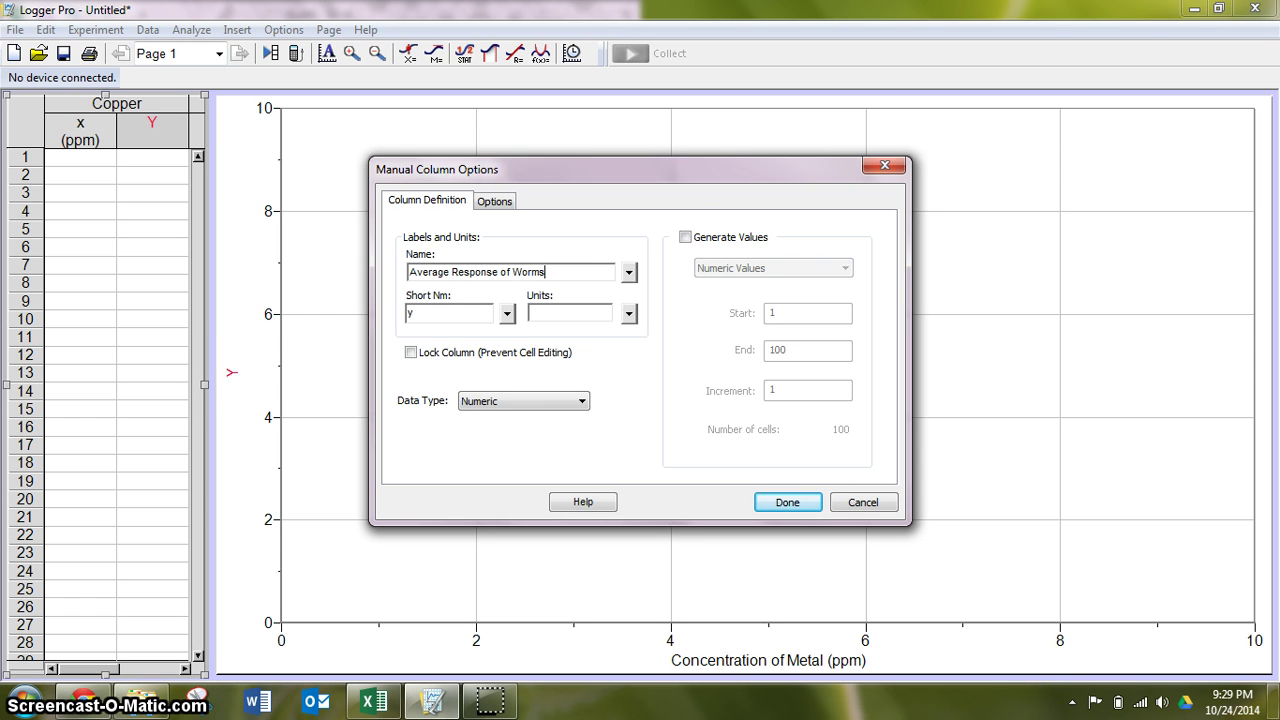
click(782, 503)
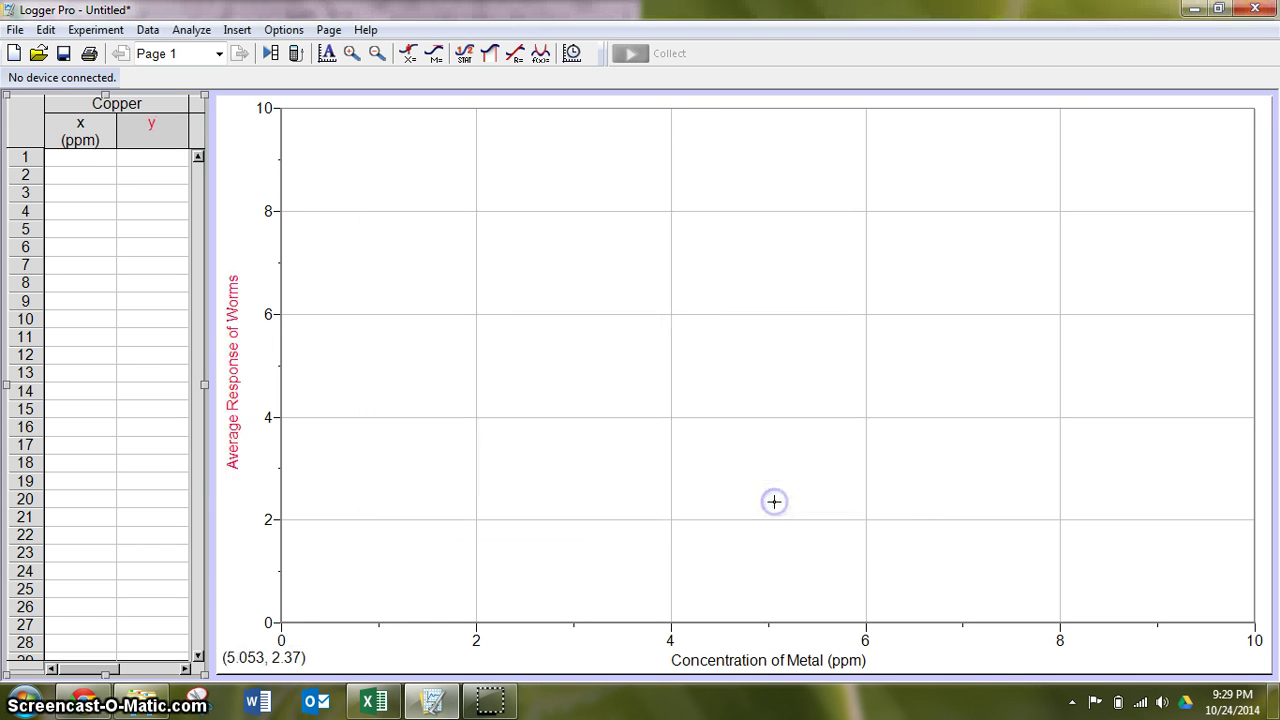
Enter Copper concentrations 1000, 100, 10, 1 and 0.1 in x rows 1–5
click(101, 157)
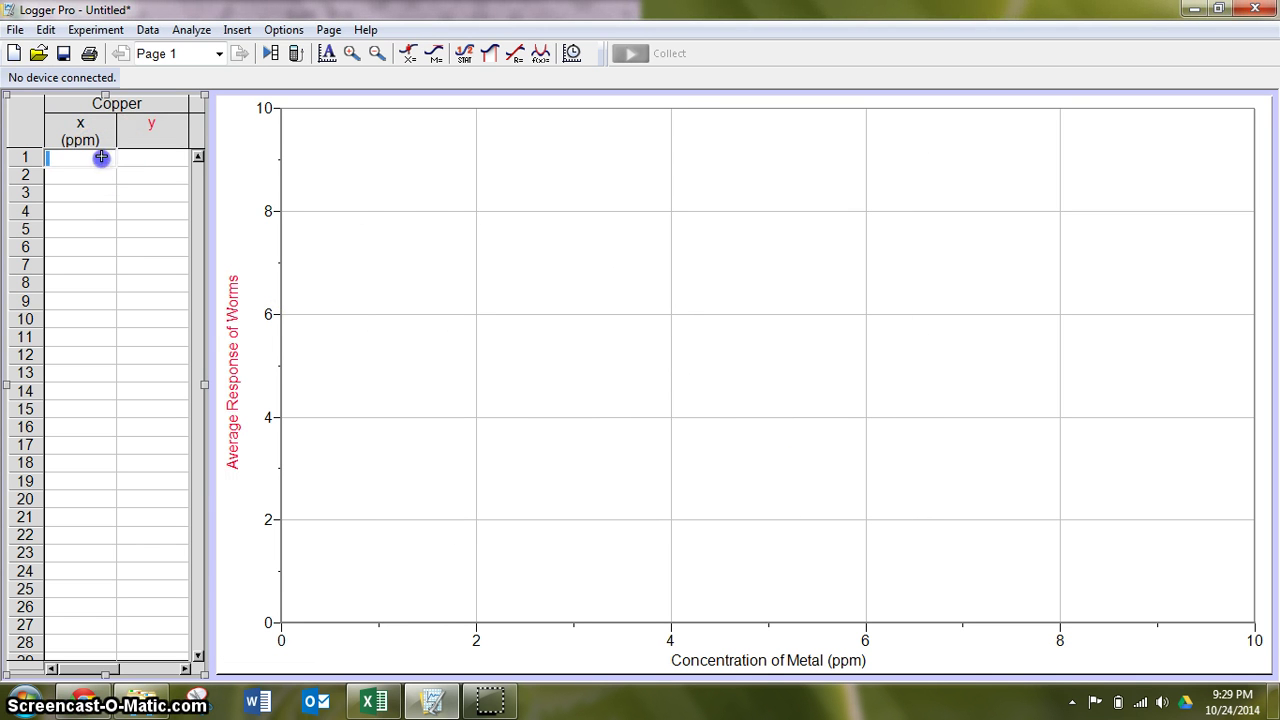
text(1000)
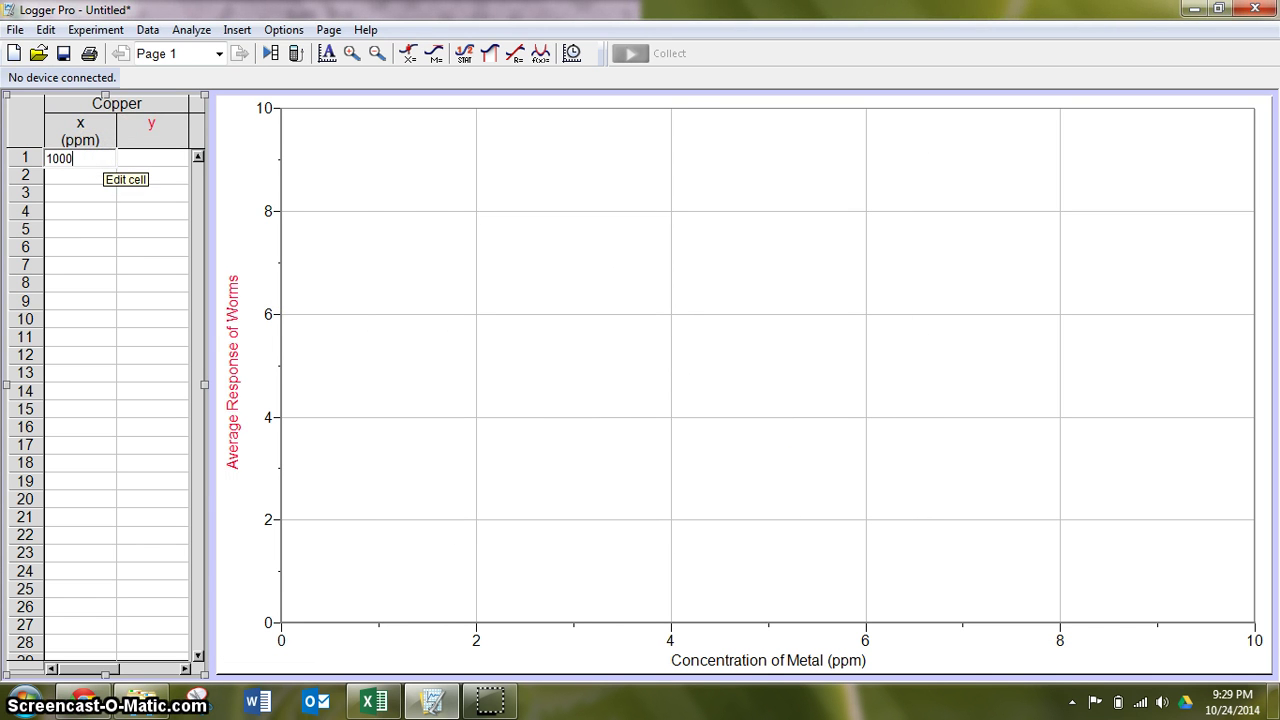
key(Return)
text(1)
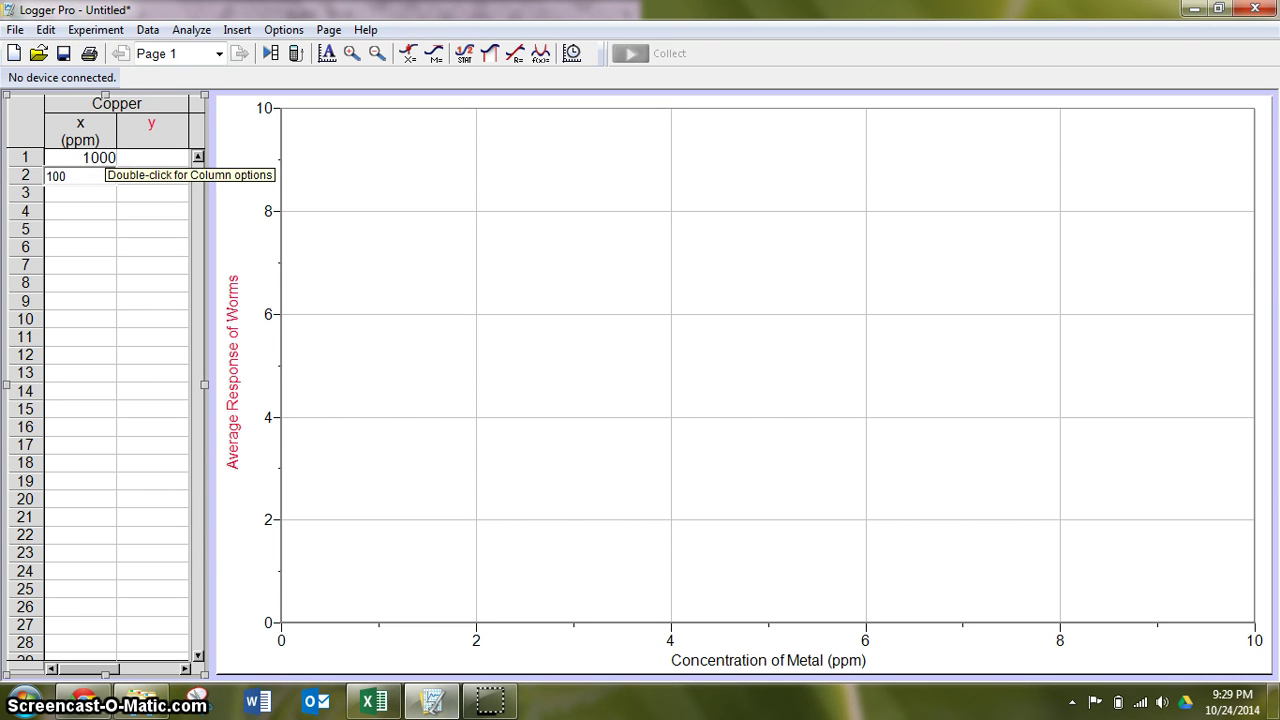
text(00)
key(Return)
text(10)
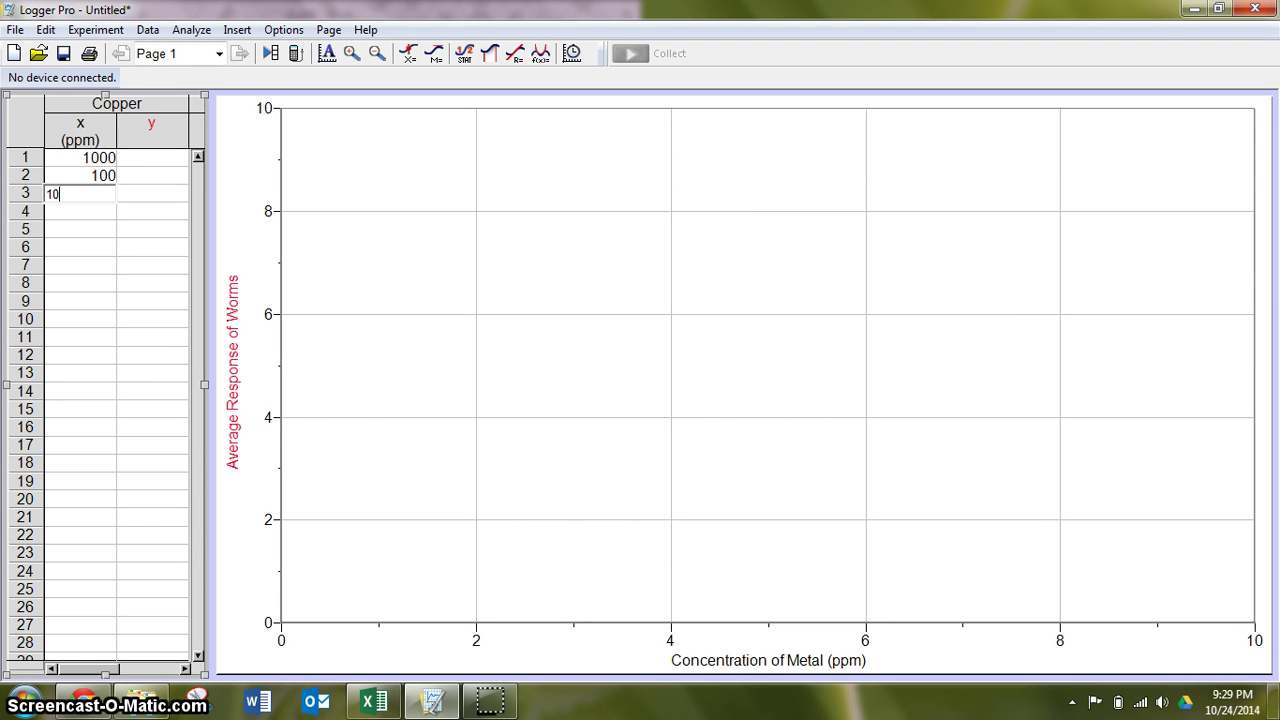
key(Return)
text(1)
key(Return)
text(0.1)
key(Return)
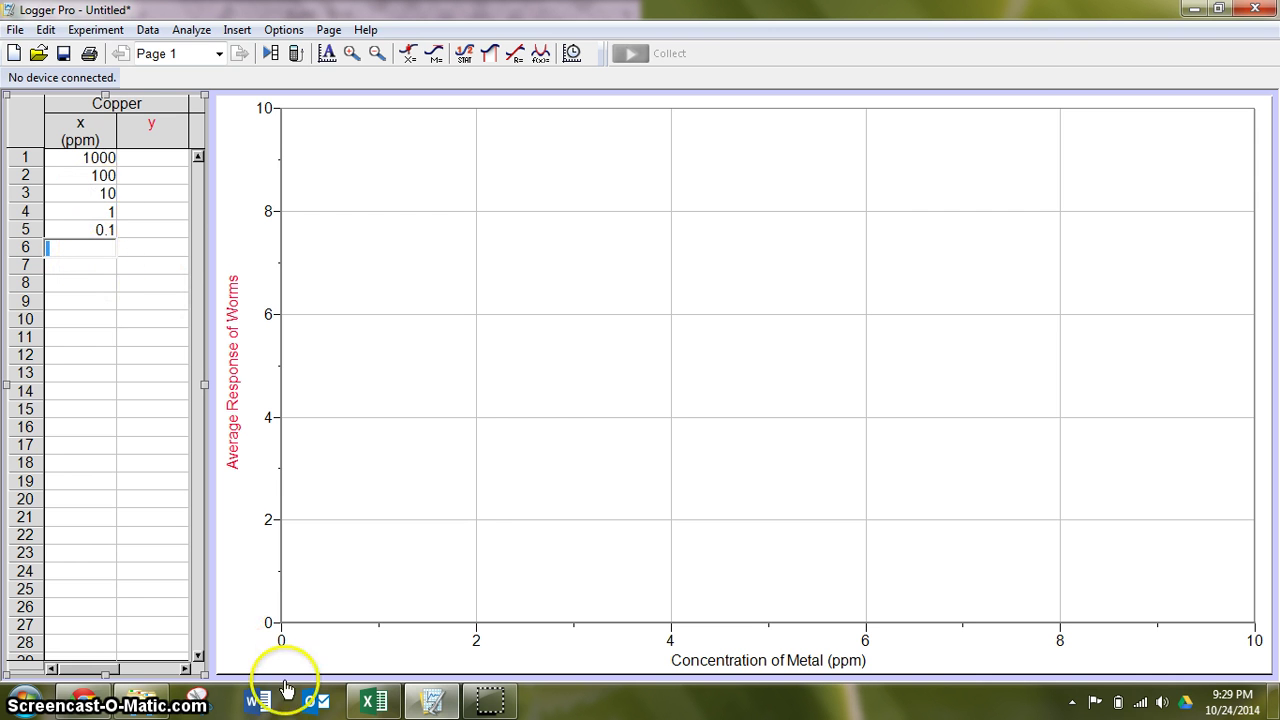
In Excel, fill the copper Average Response row A6:F6 with yellow
click(378, 706)
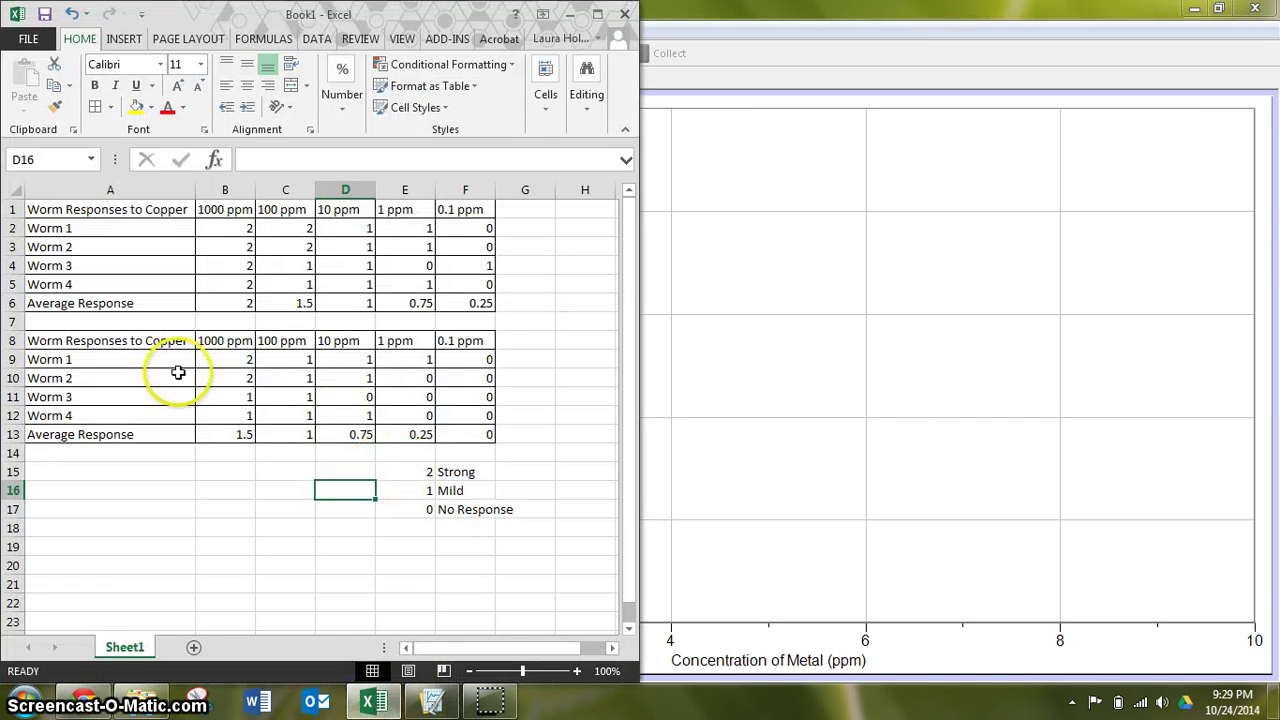
drag(26, 303, 460, 304)
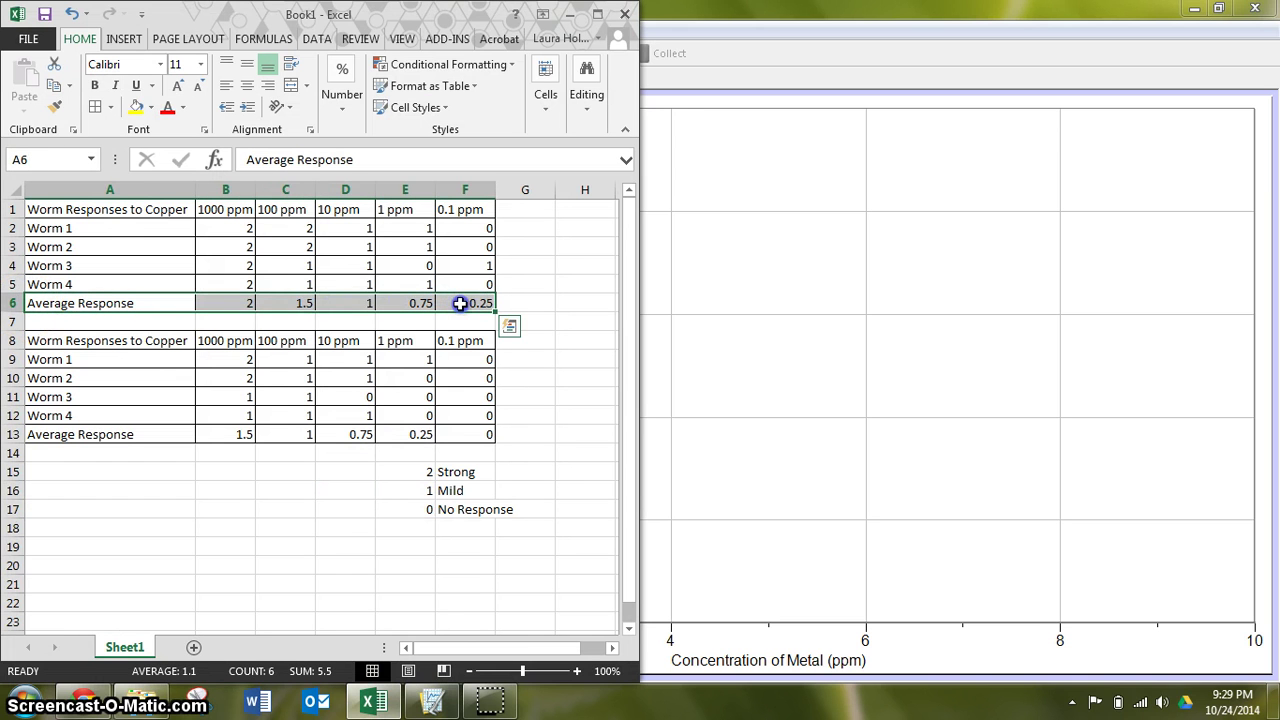
click(136, 107)
drag(275, 527, 235, 510)
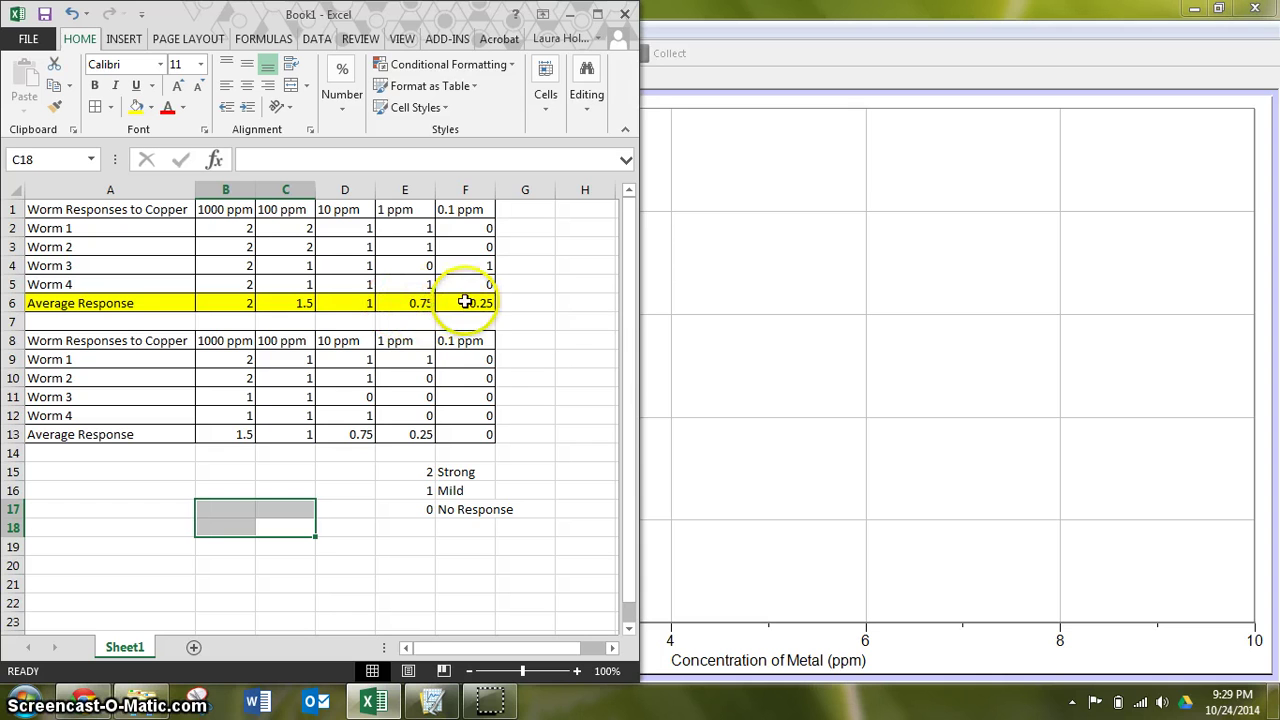
Enter Copper responses 2 and 1.5 for the 1000 and 100 ppm rows
click(663, 388)
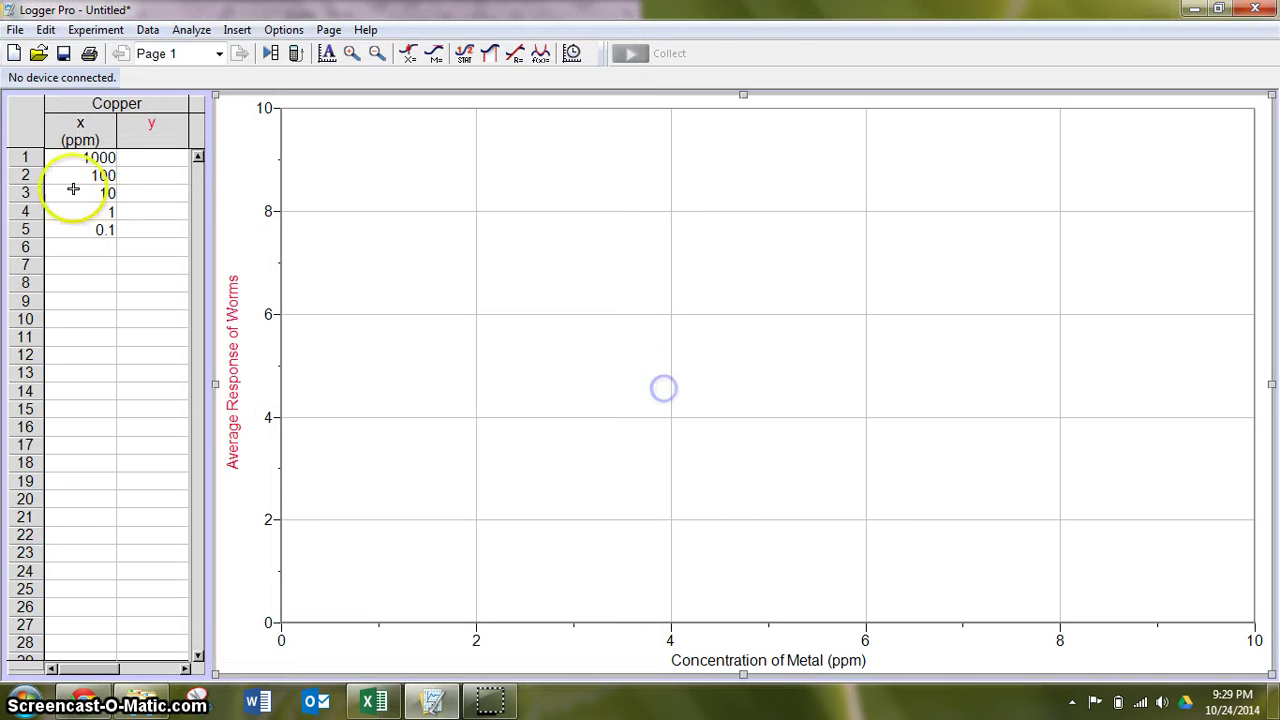
click(173, 160)
text(2)
key(Return)
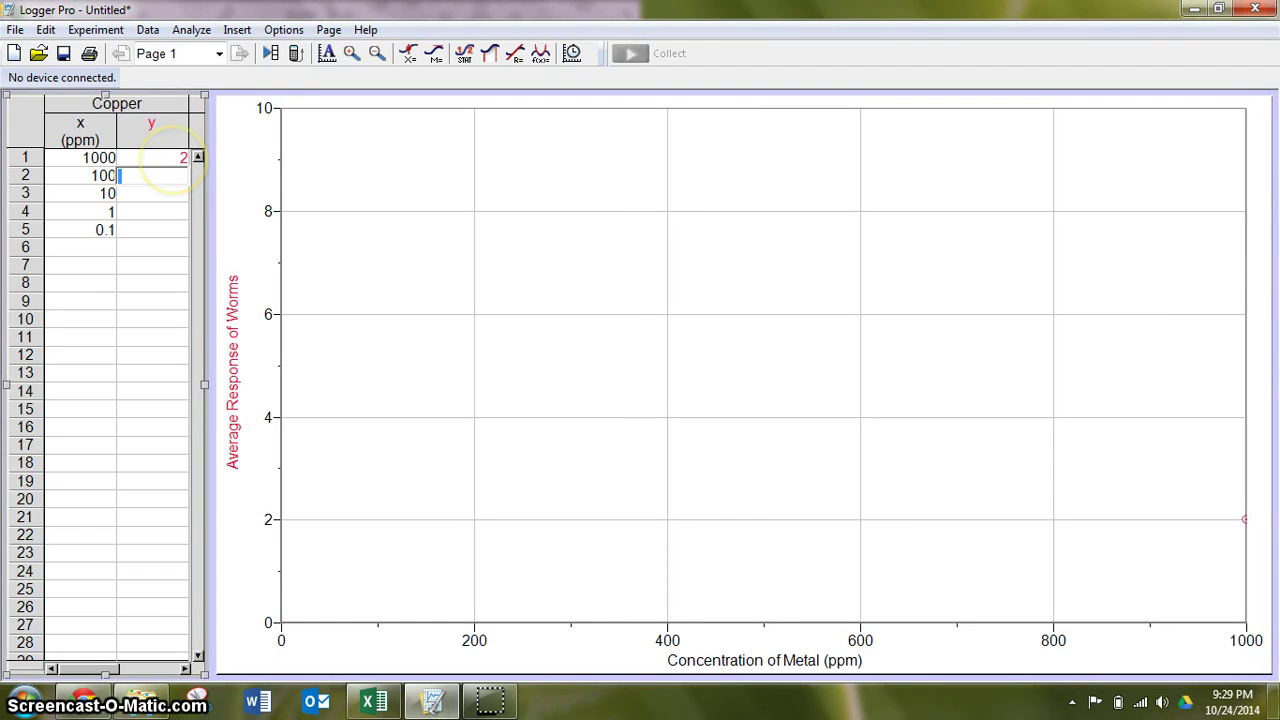
text(1.75)
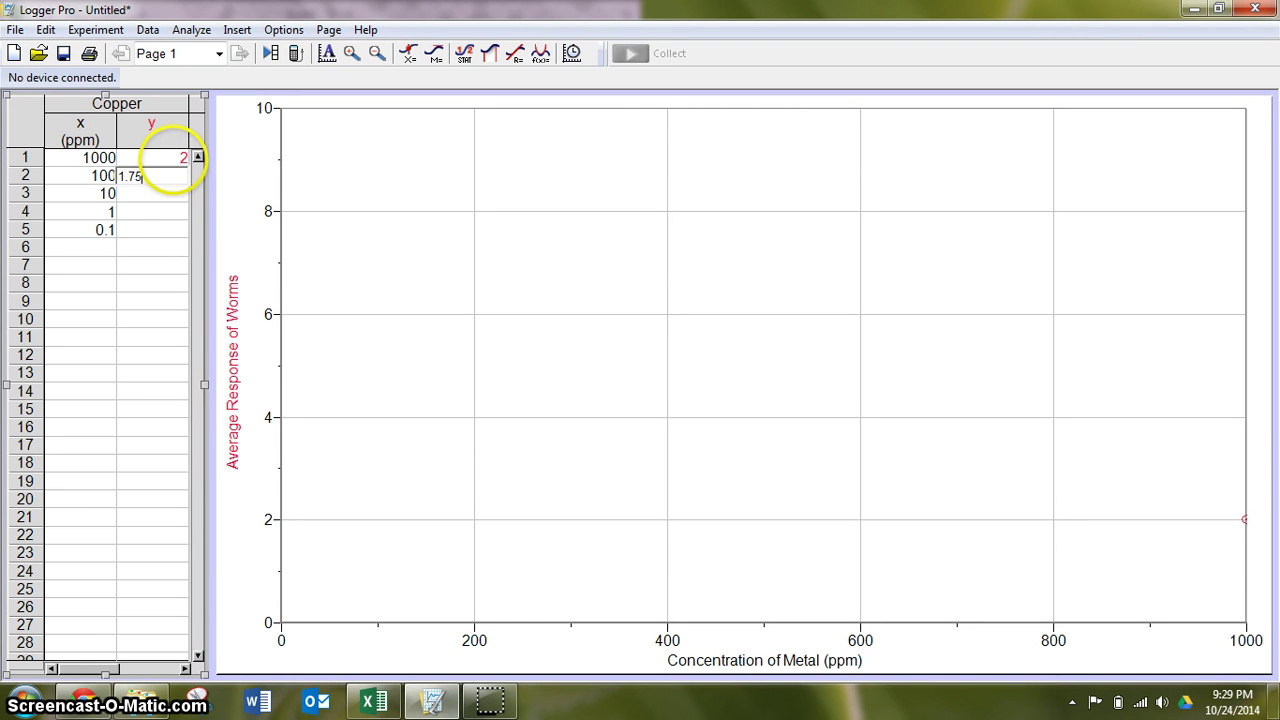
key(Return)
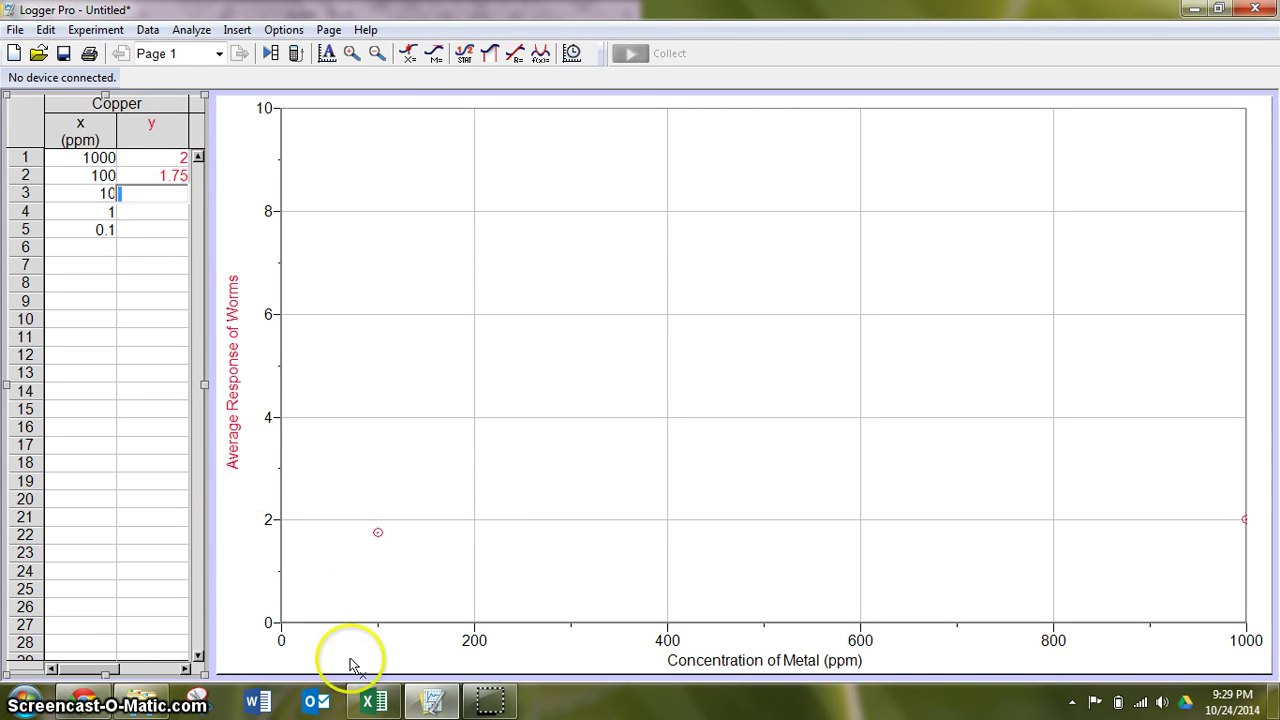
Check Excel, then finish the Copper responses 1, 0.75 and 0.25 for rows 3–5
click(374, 702)
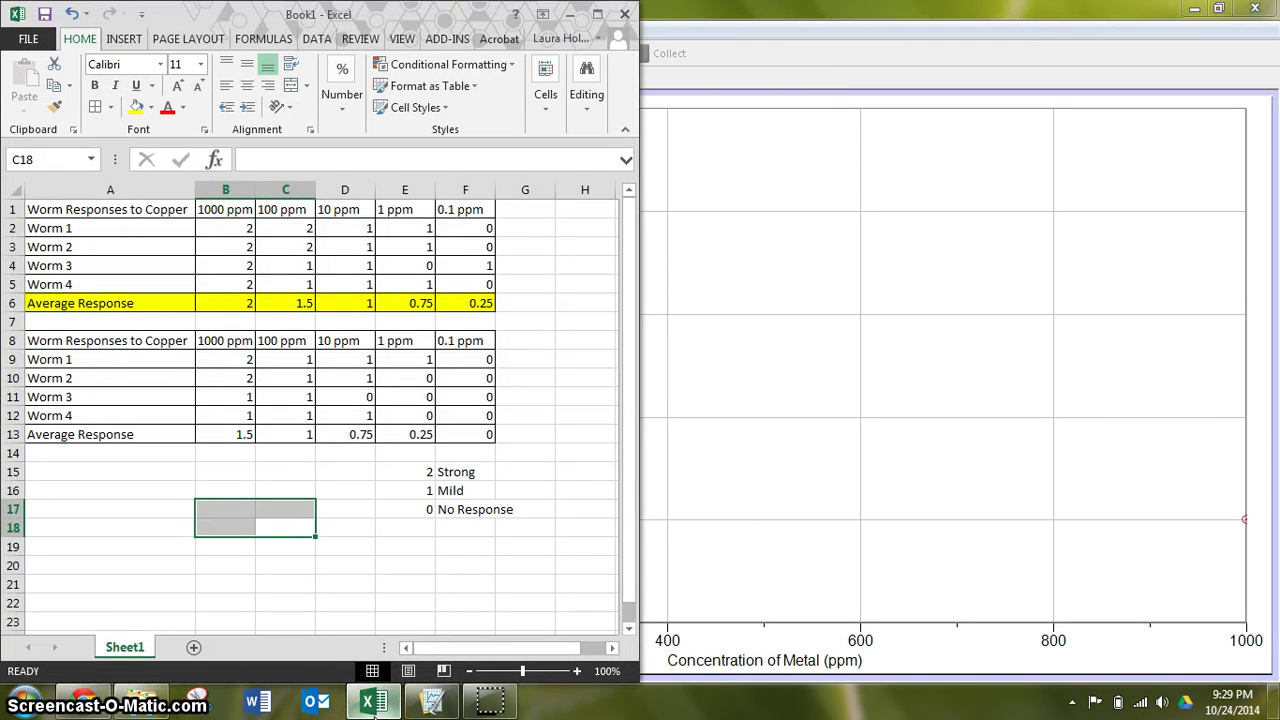
click(437, 702)
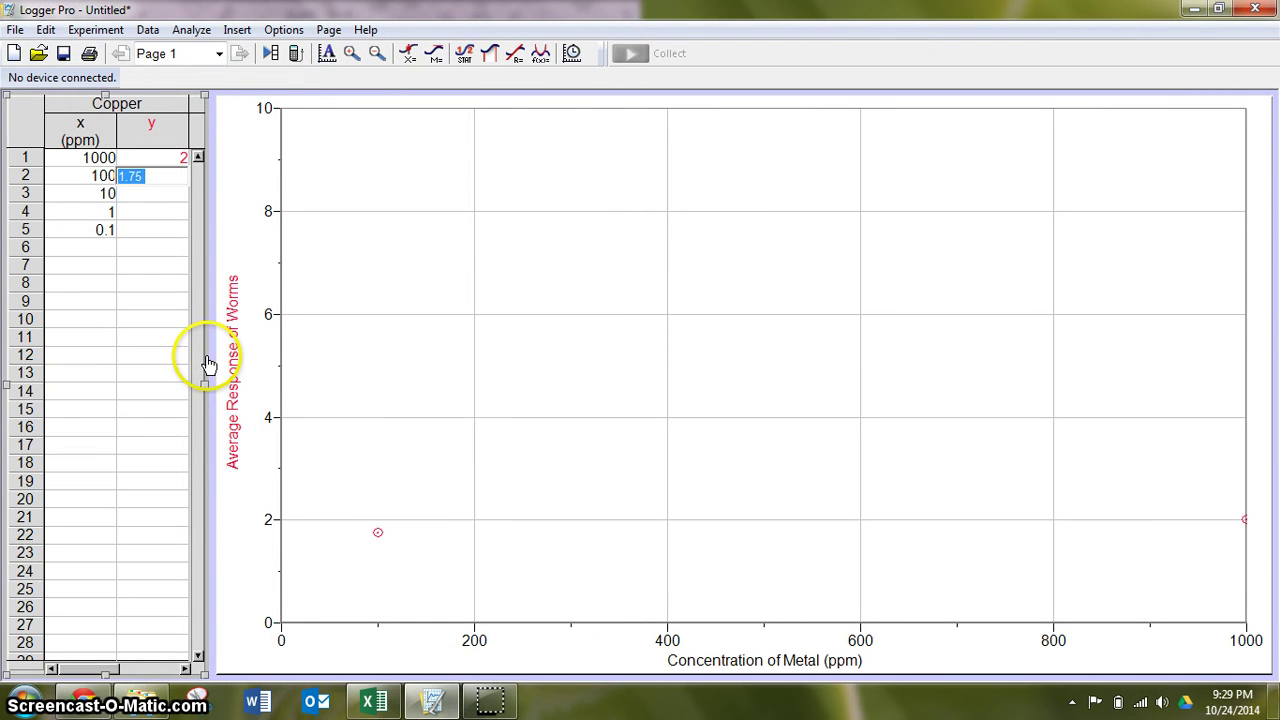
key(Return)
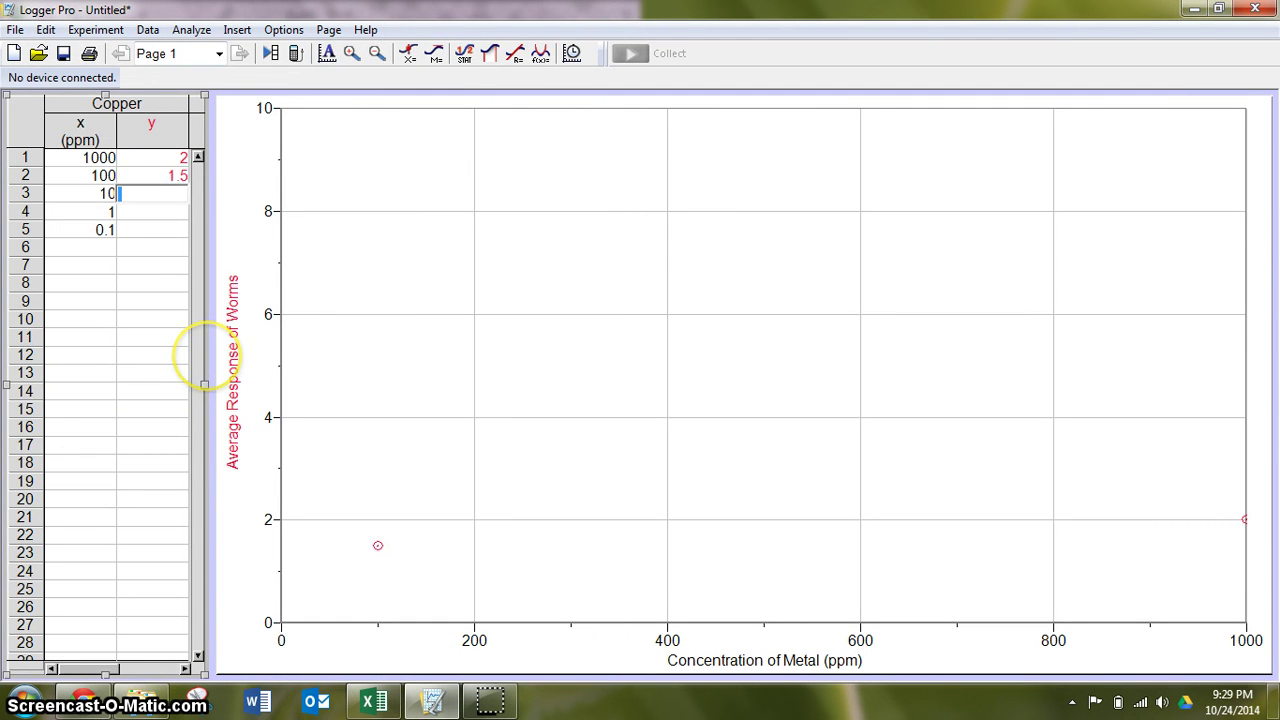
text(1)
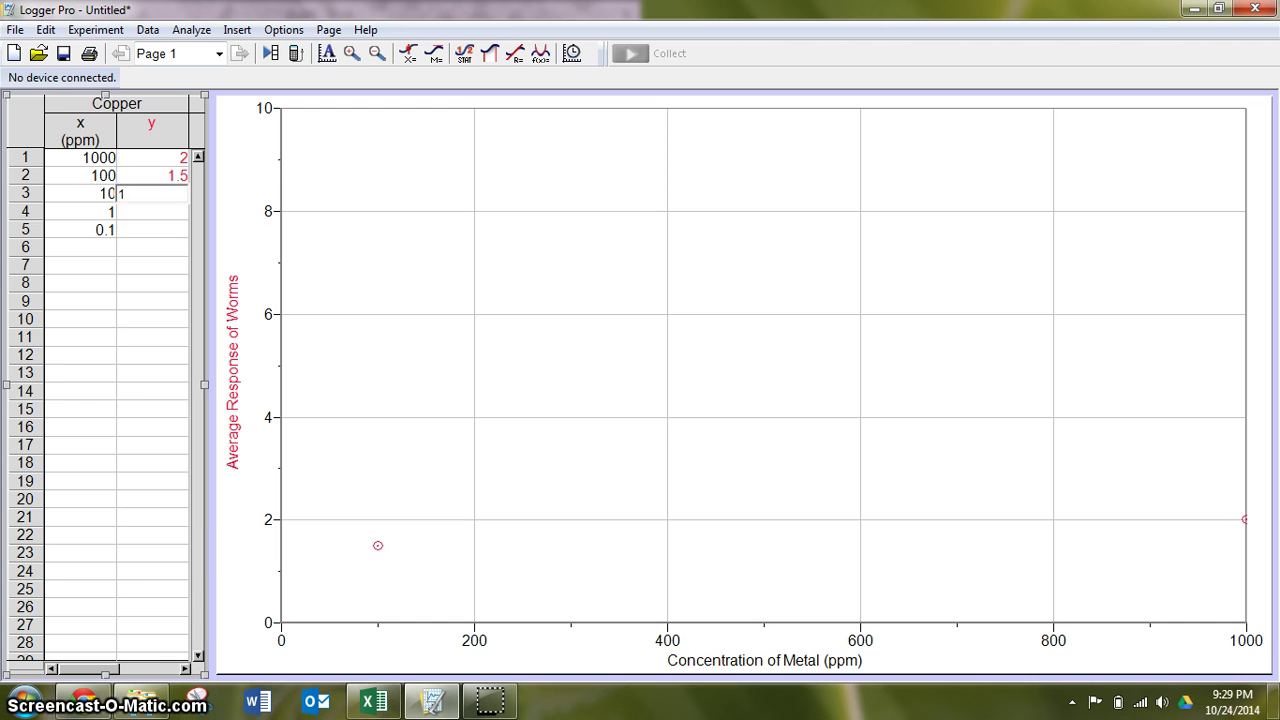
key(Return)
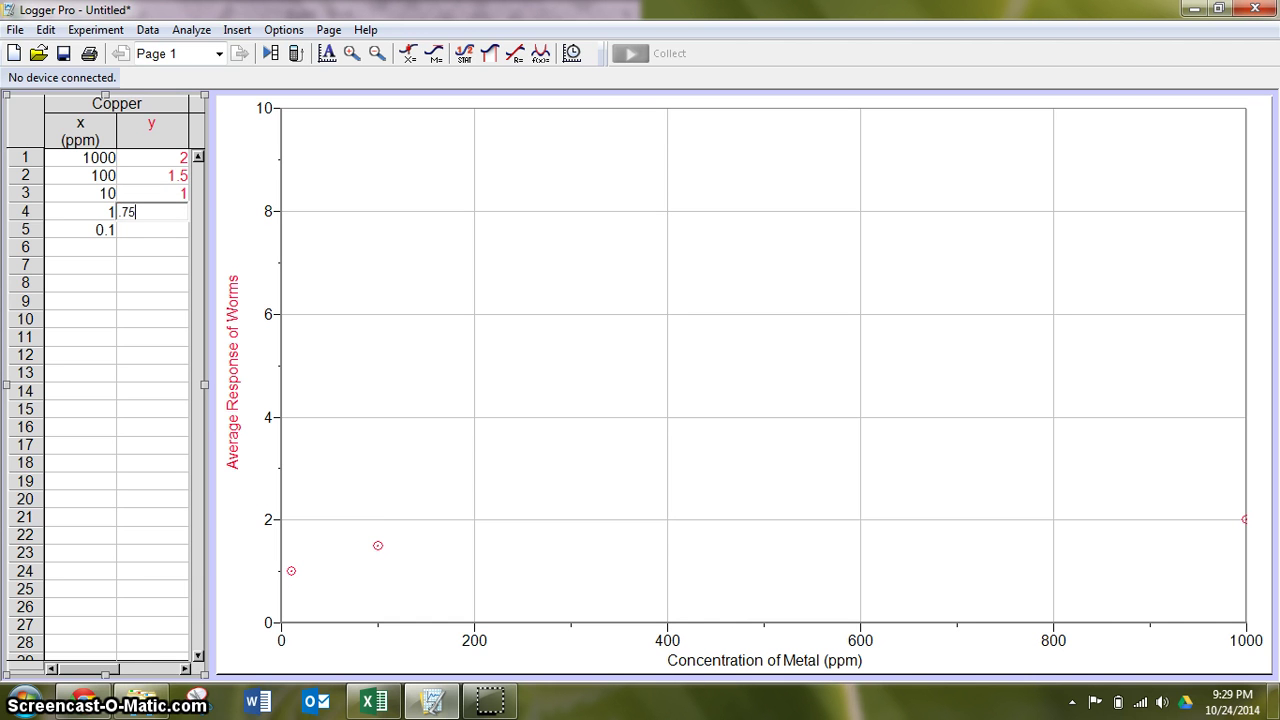
key(Return)
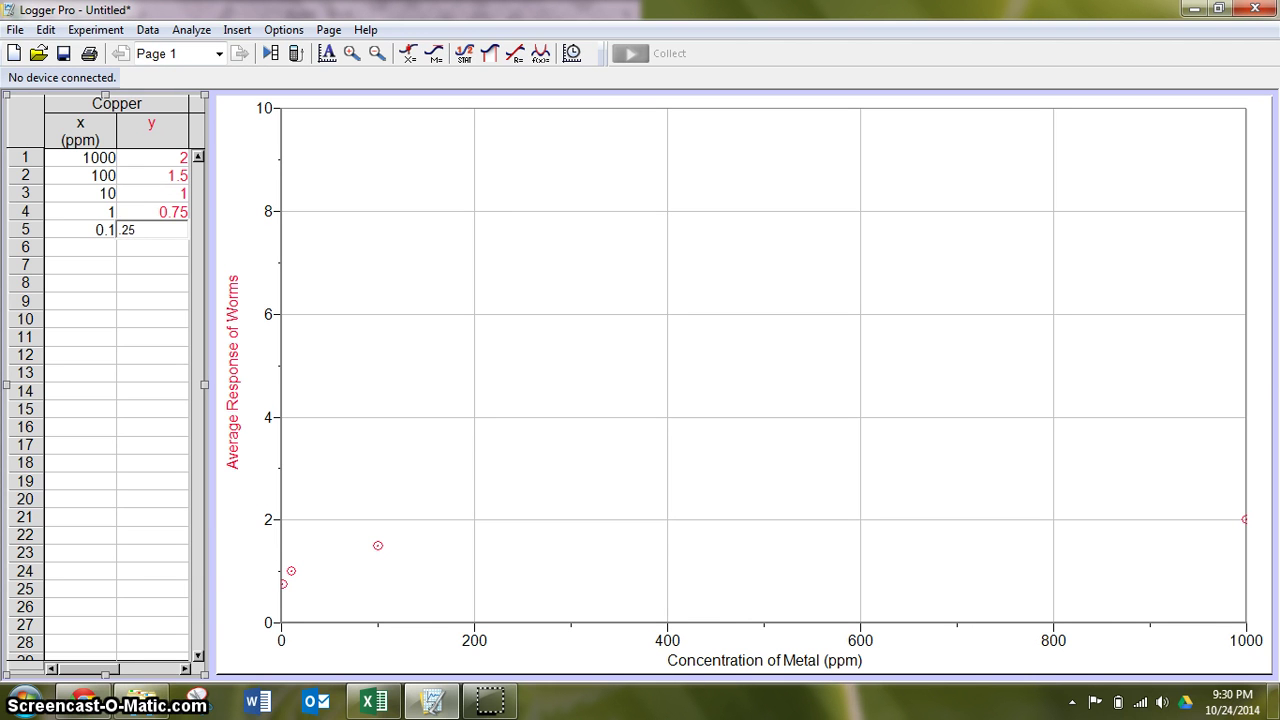
text(.25)
click(349, 371)
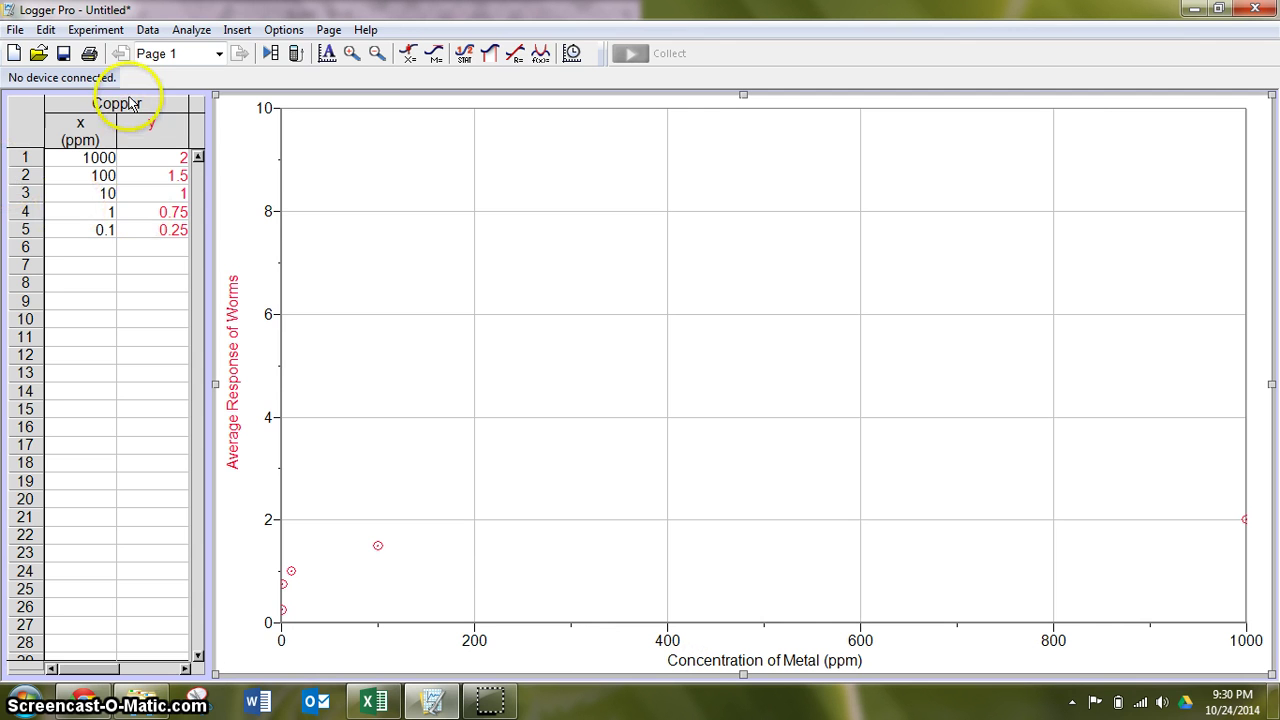
Add a second data set named Zinc, then start editing Excel's A8 heading
click(146, 30)
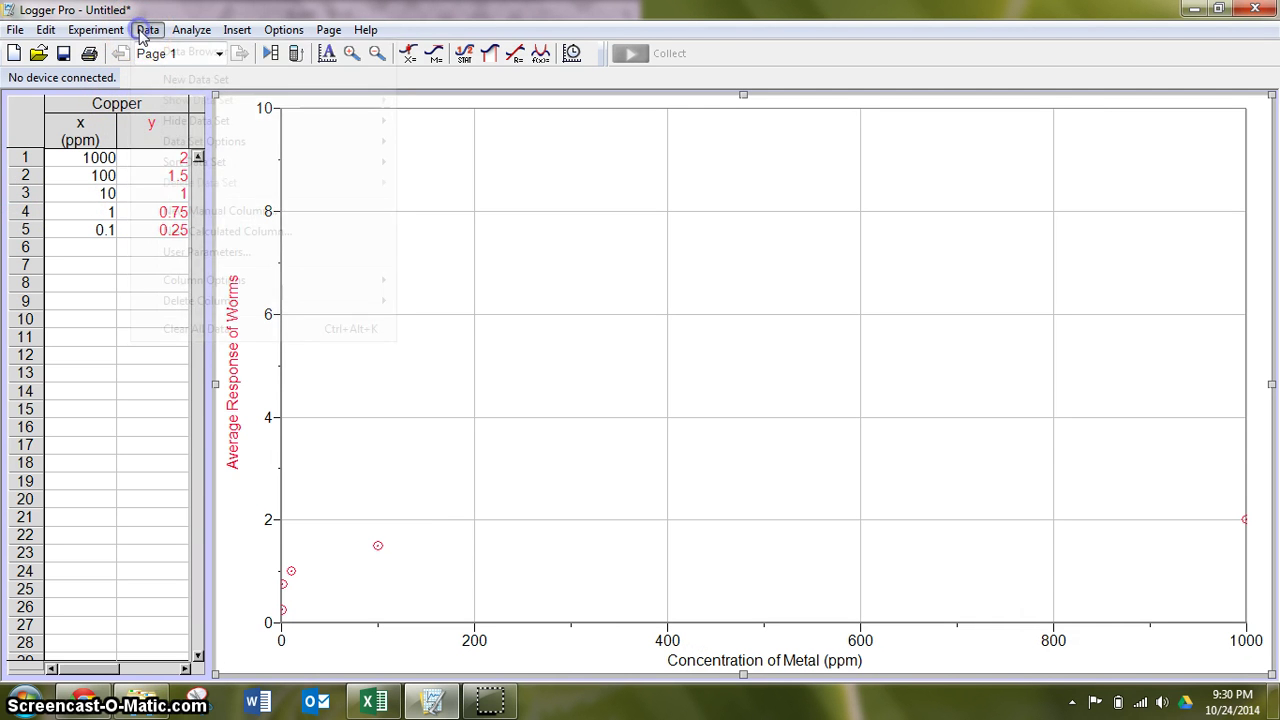
click(183, 80)
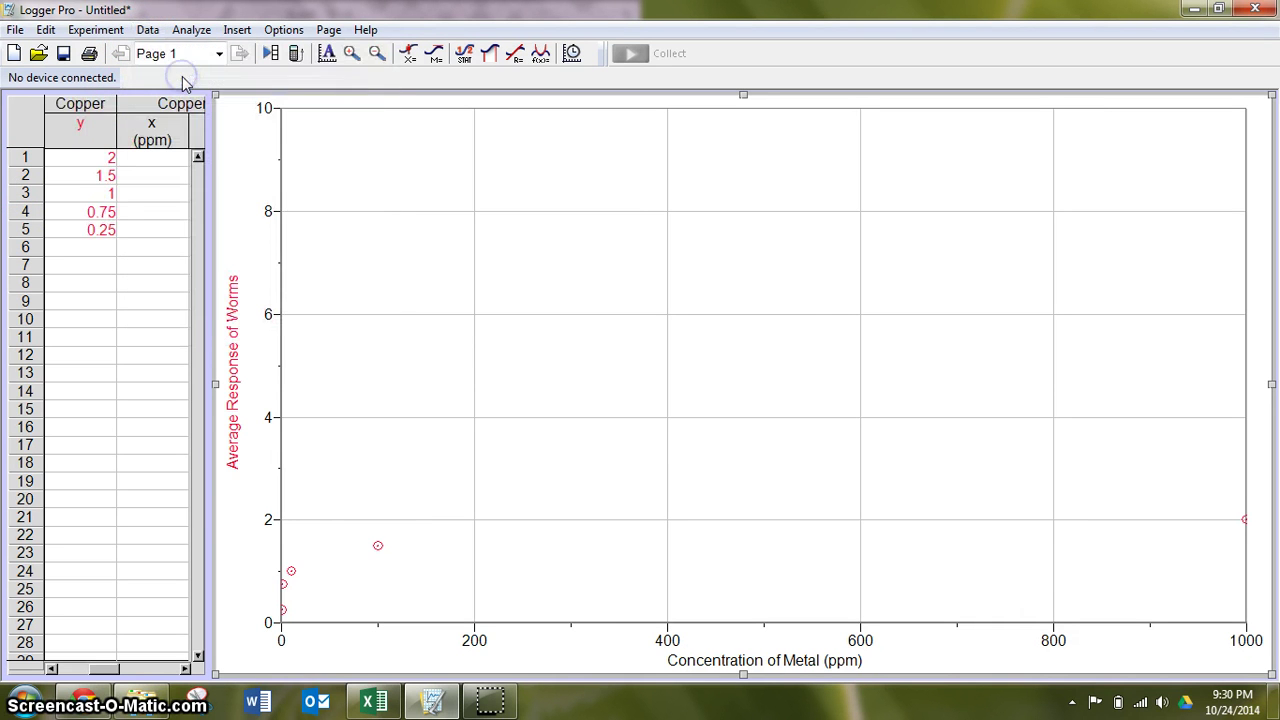
double_click(178, 102)
click(490, 234)
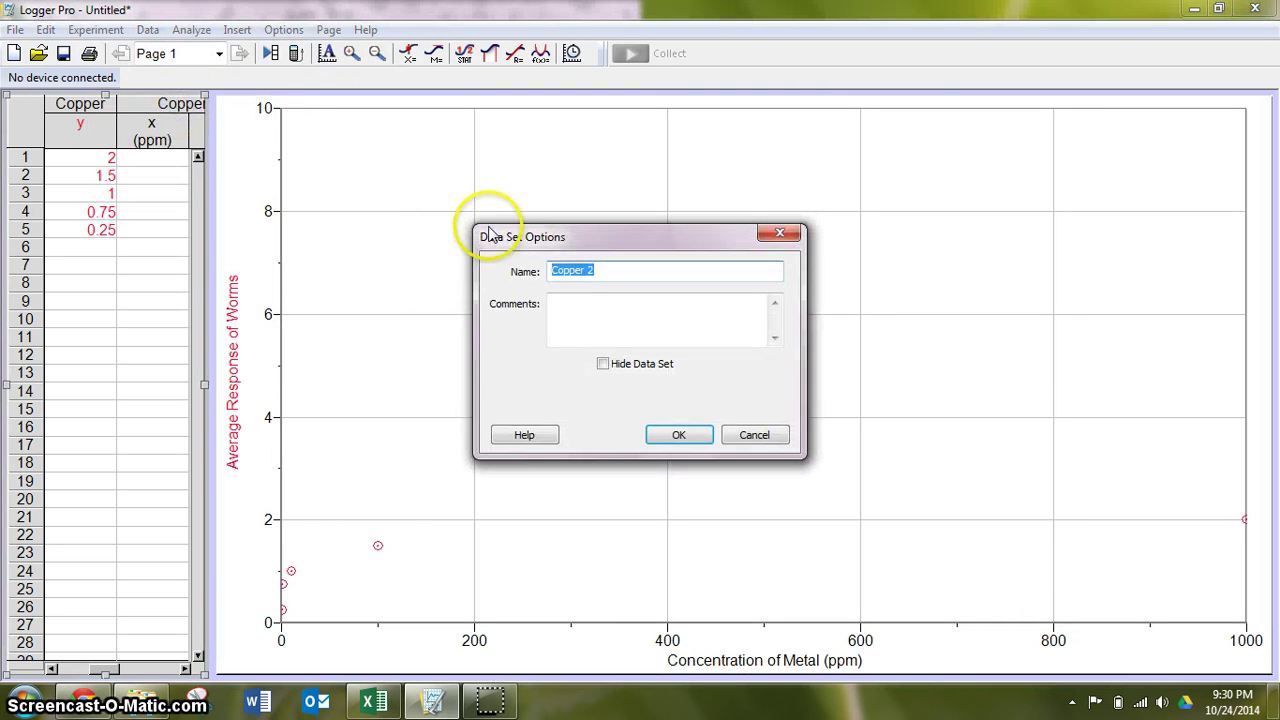
text(Zinc)
click(373, 700)
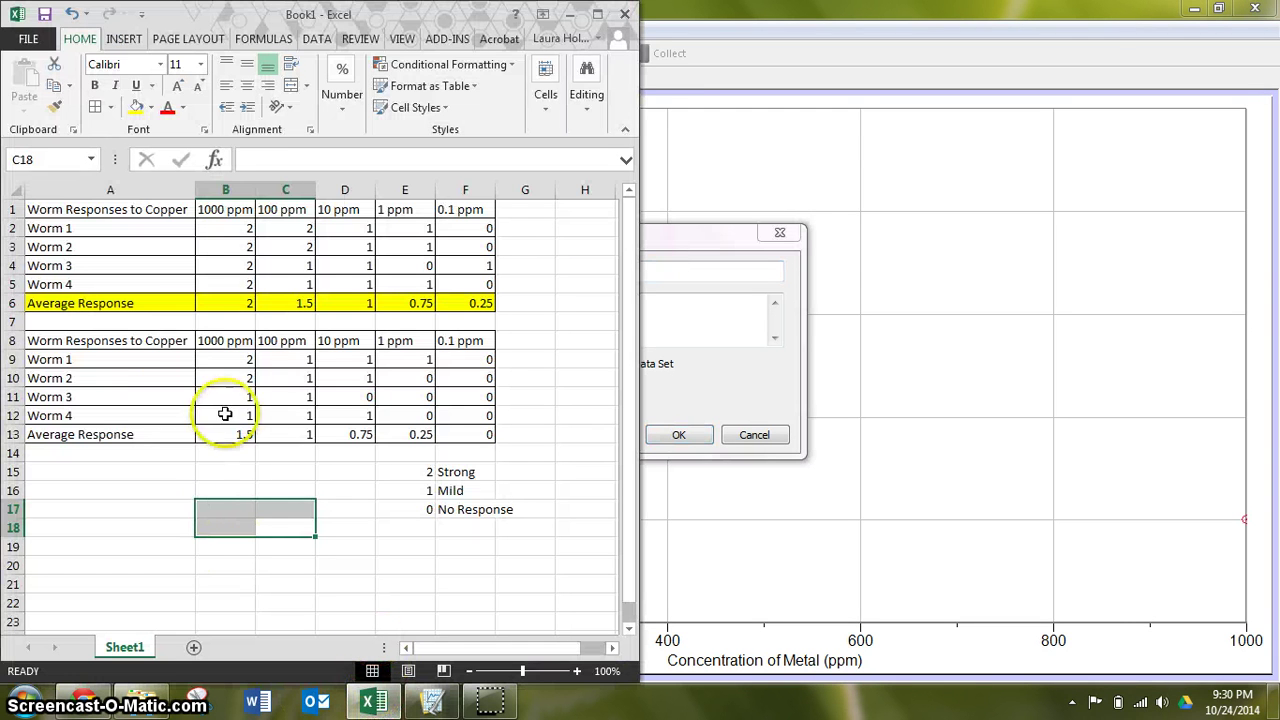
double_click(178, 340)
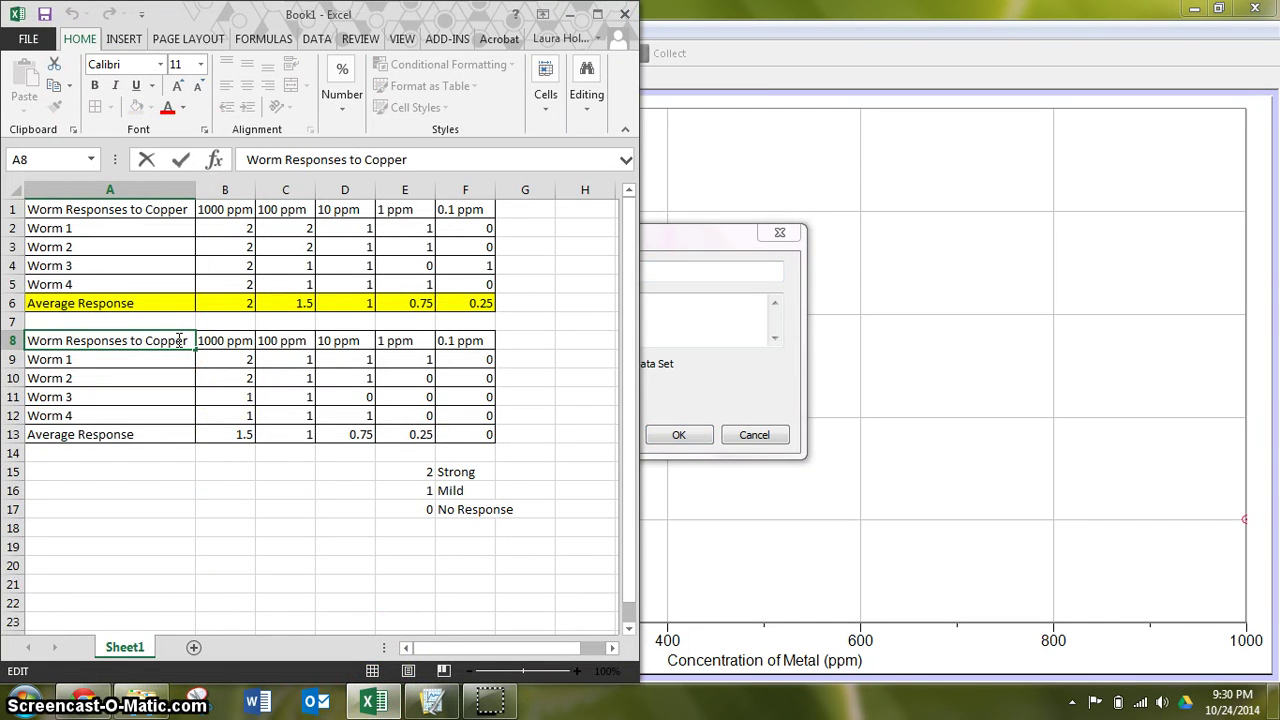
Change Excel's A8 heading from Worm Responses to Copper to Worm Responses to Zinc
key(Delete)
click(181, 505)
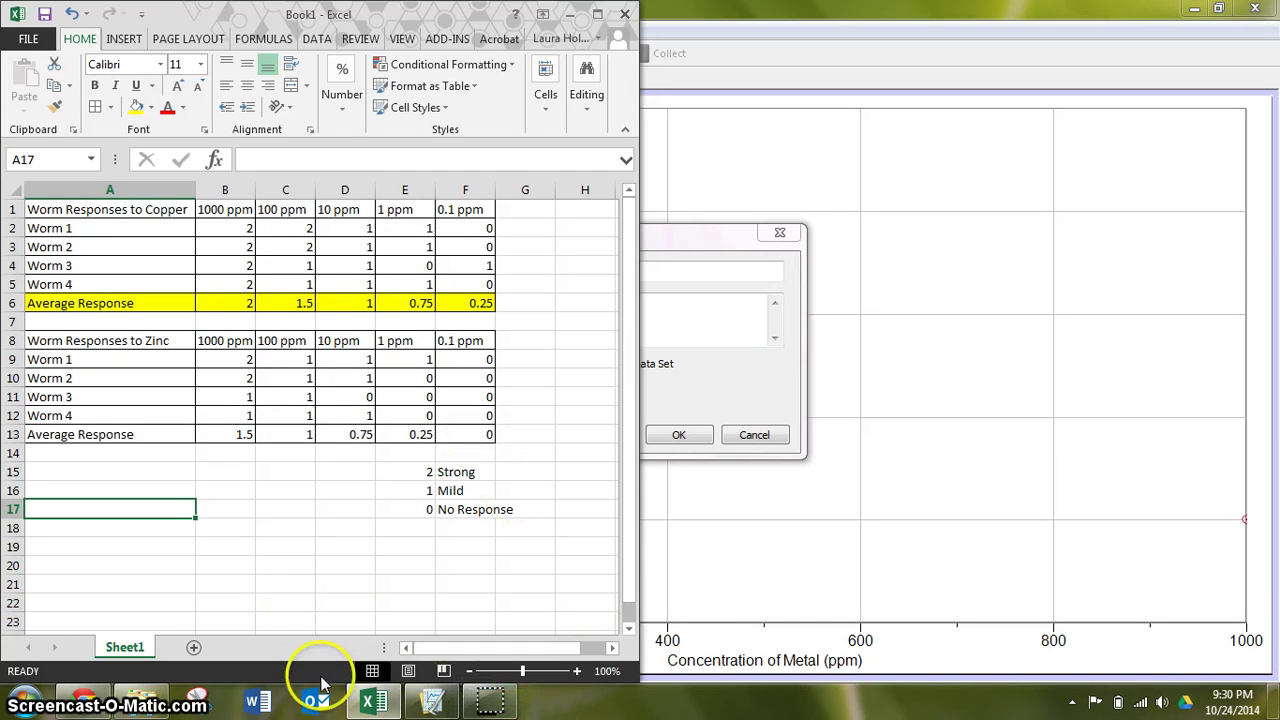
Confirm the Zinc name and enter concentrations 1000 through 0.1 ppm in its x column
click(430, 700)
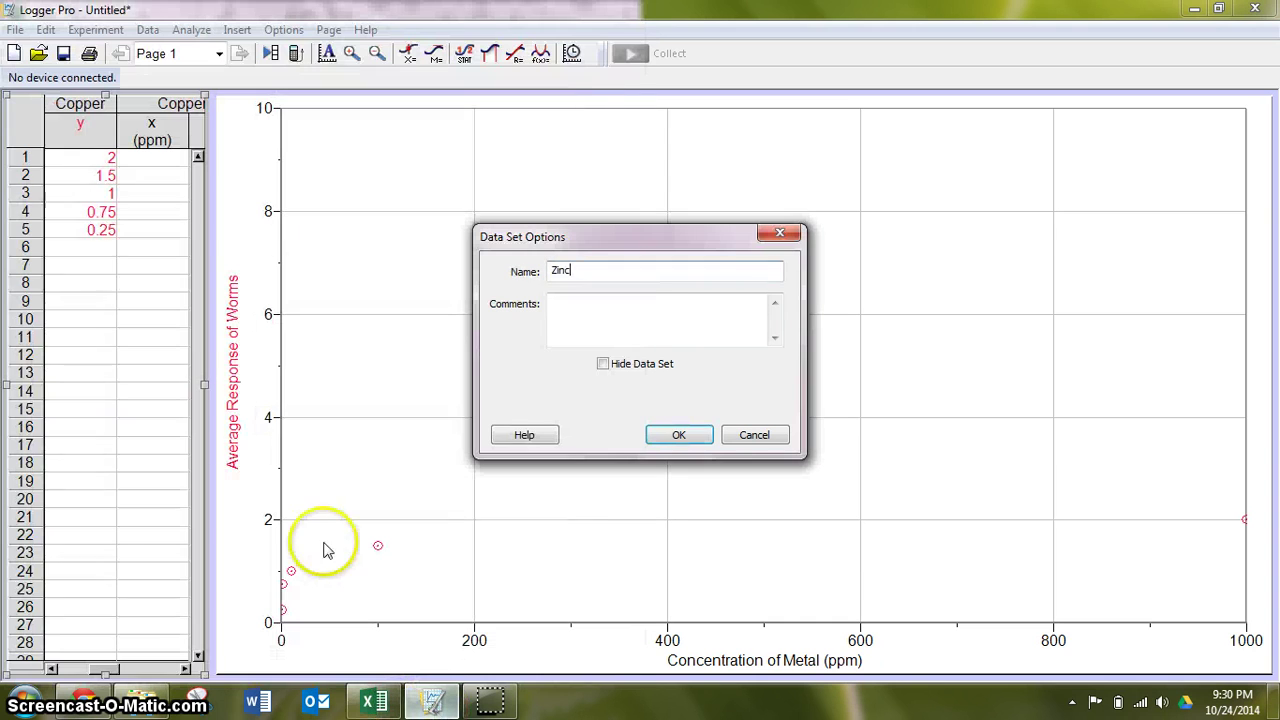
click(680, 436)
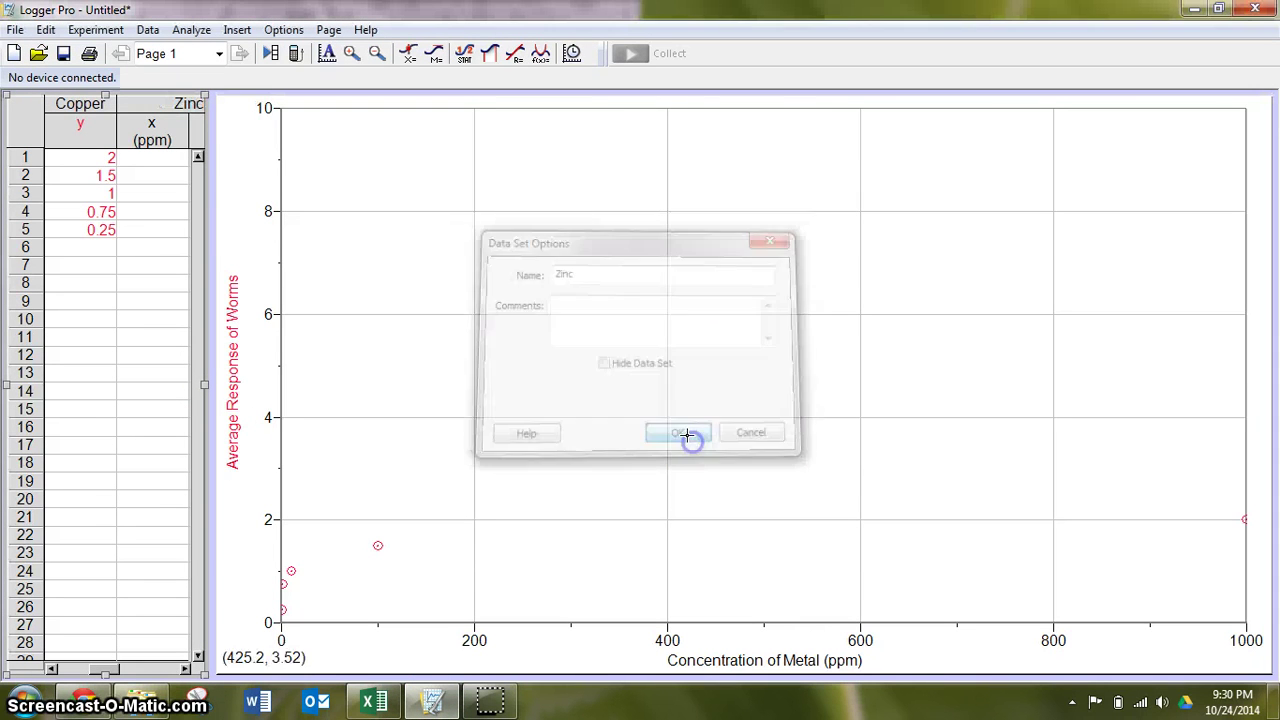
click(180, 155)
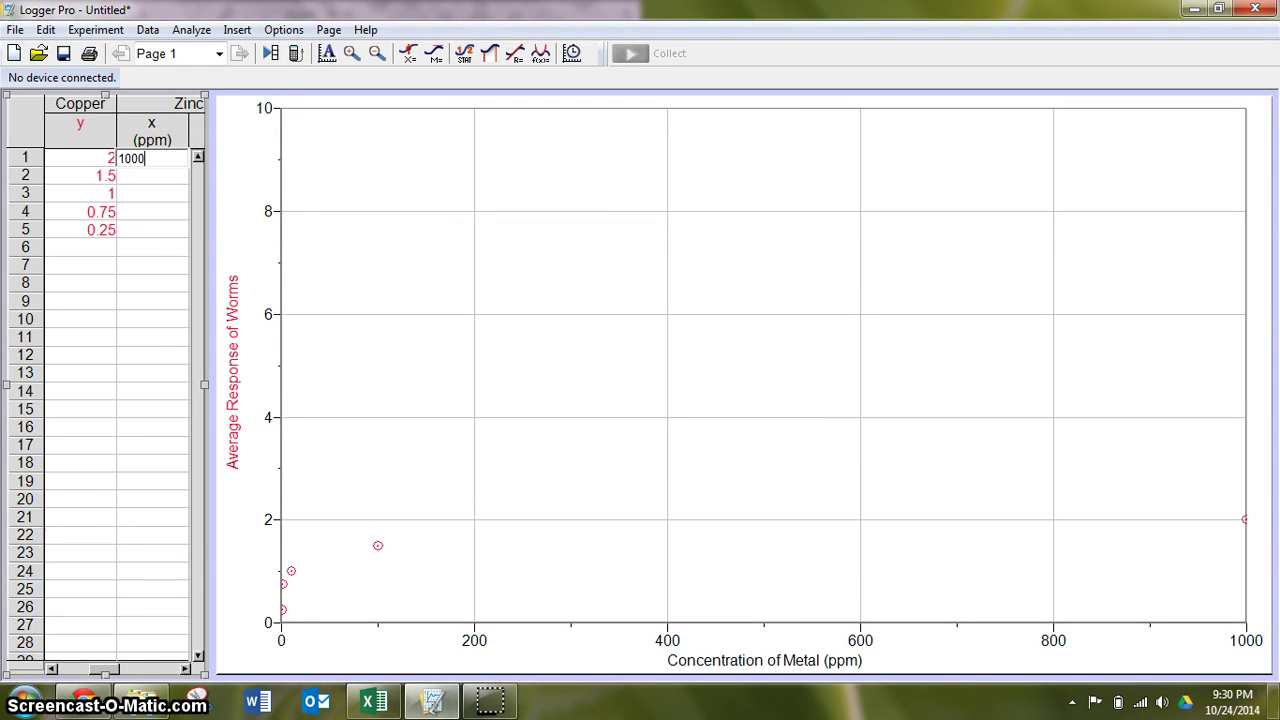
text(1000)
key(Return)
key(Return)
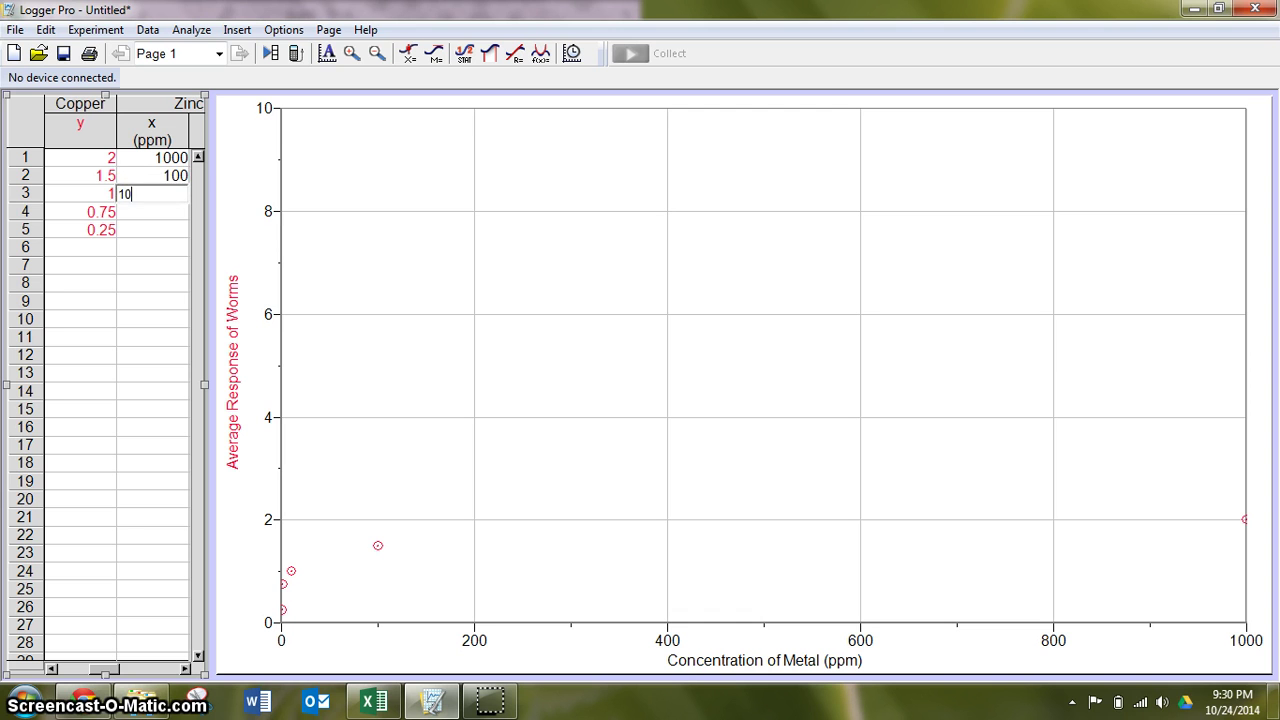
key(Return)
key(Return)
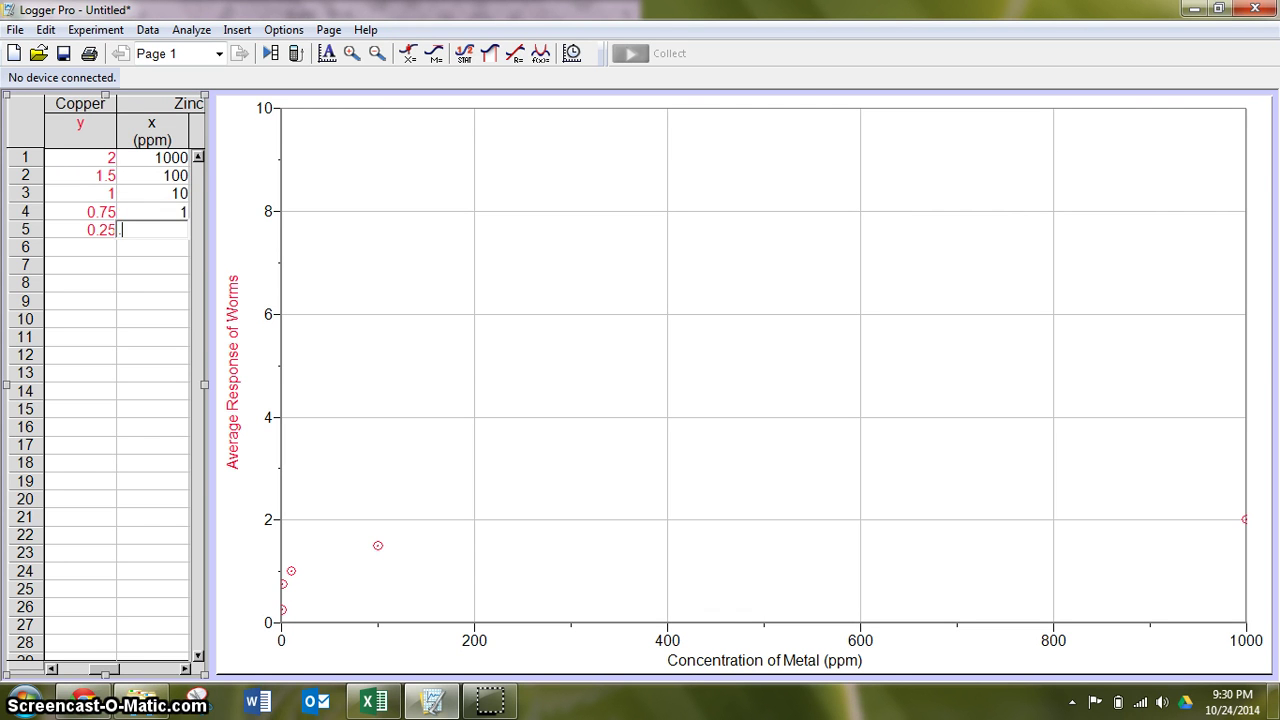
text(0.1)
key(Tab)
key(Up)
key(Up)
key(Up)
key(Up)
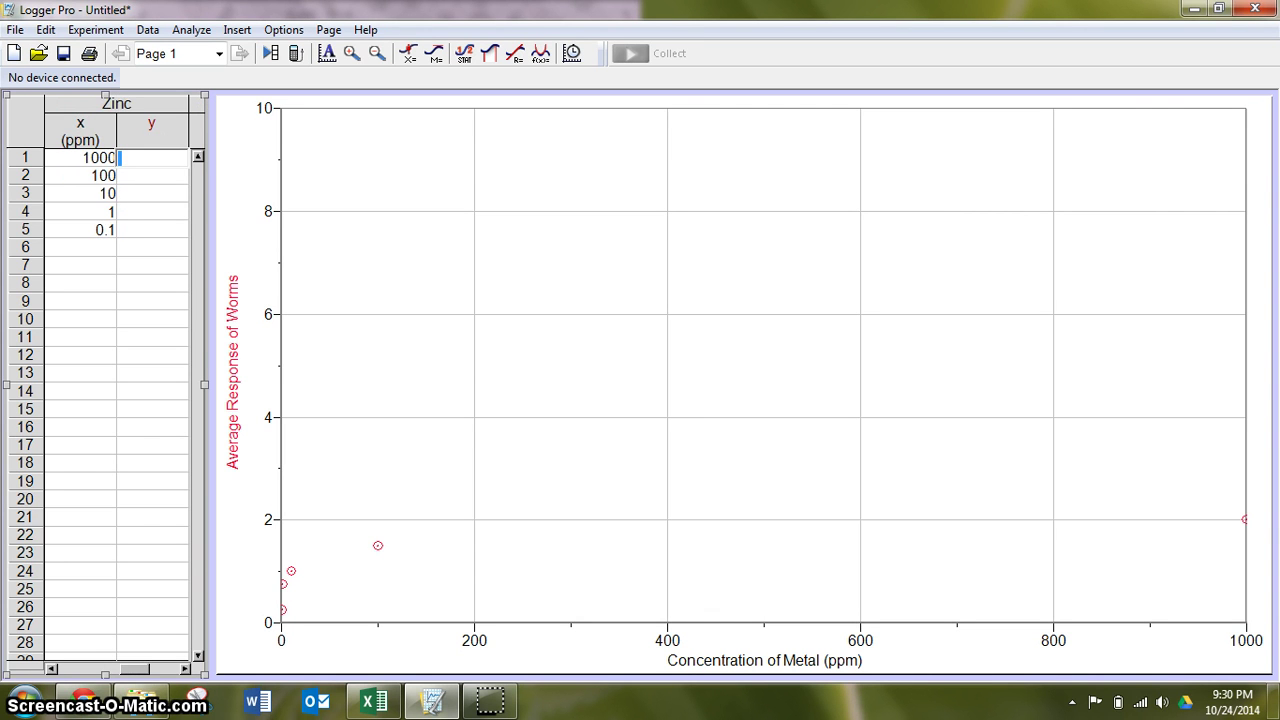
Enter Zinc responses 1.5, 1, 0.75, 0.25 and 0 from the Excel averages
click(362, 702)
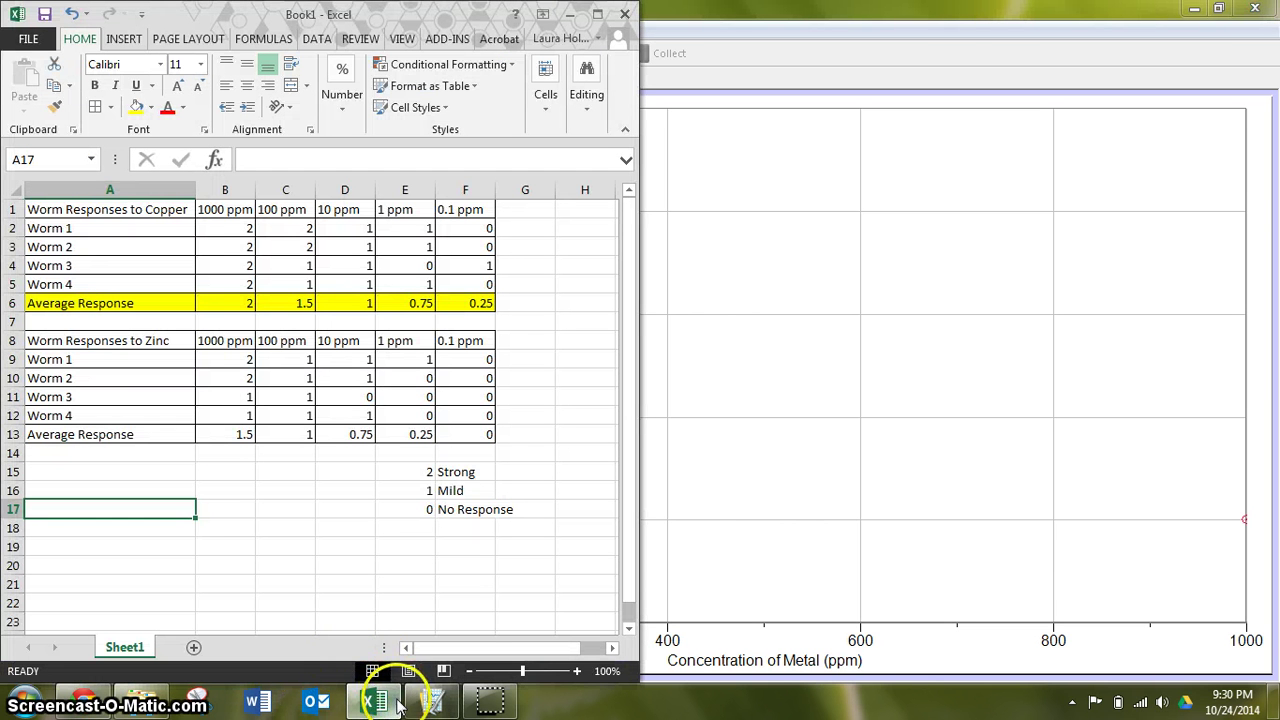
mouse_move(398, 706)
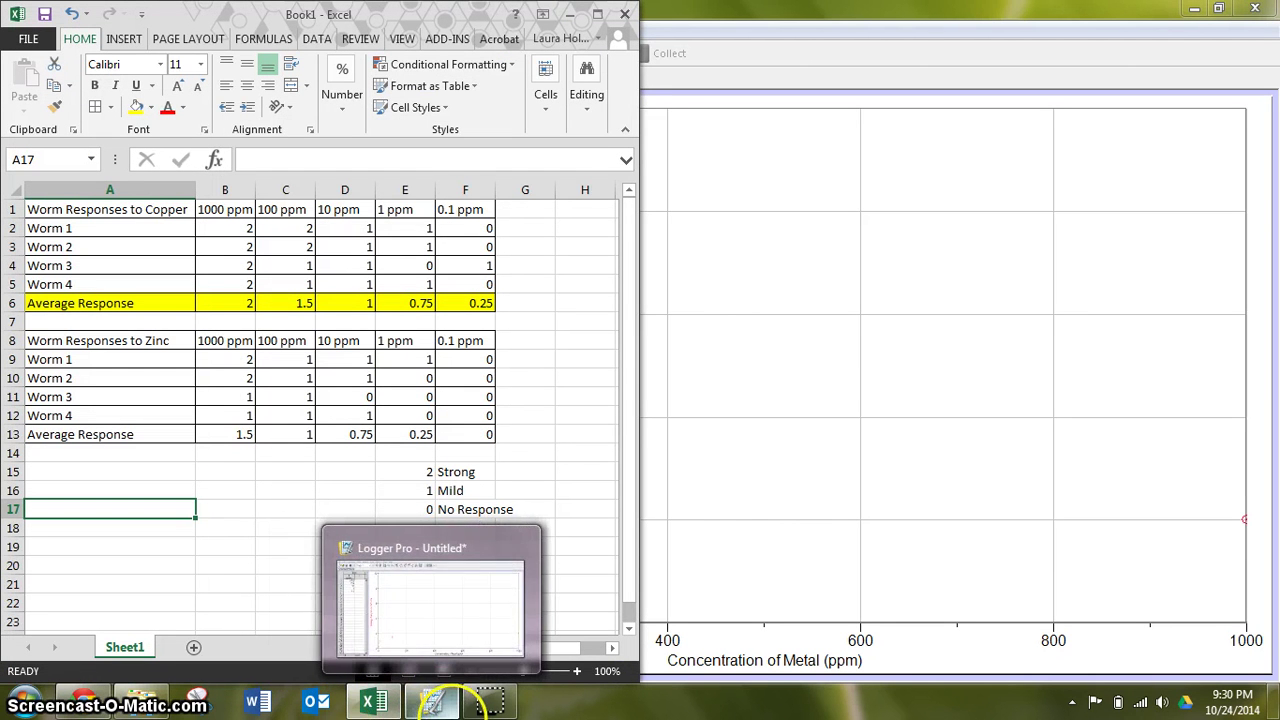
click(441, 708)
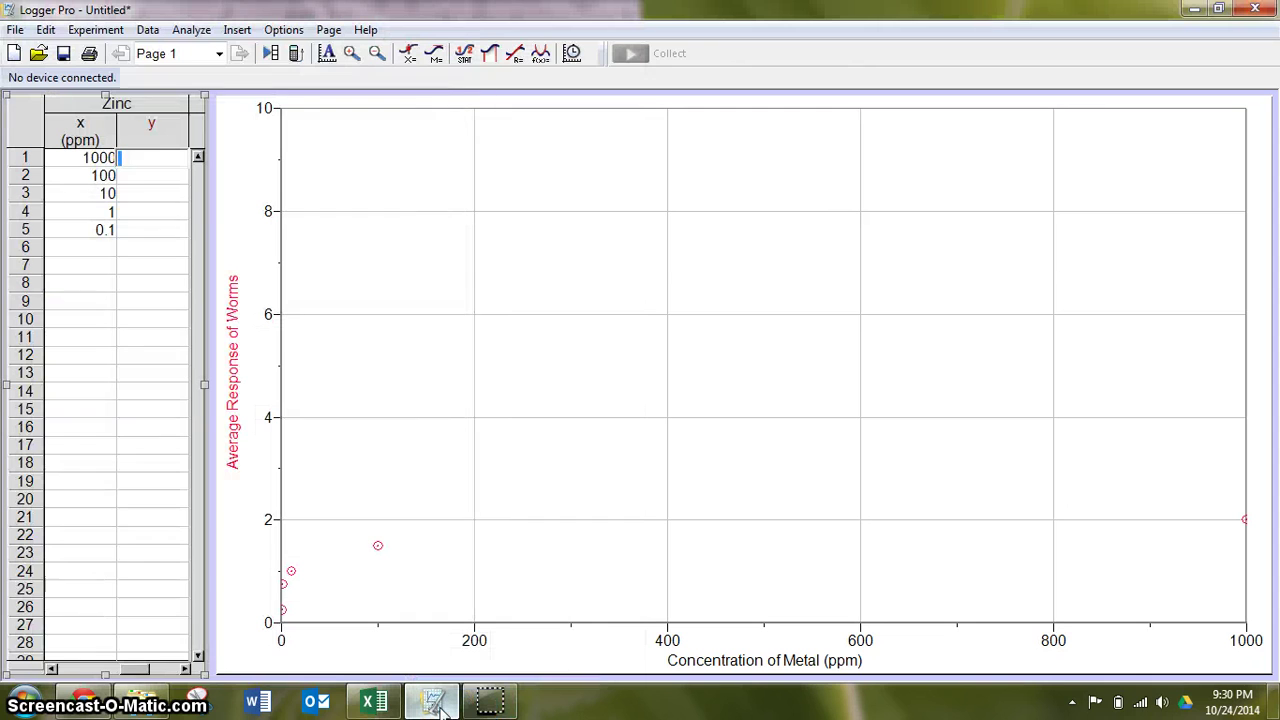
text(1.5)
key(Return)
text(1)
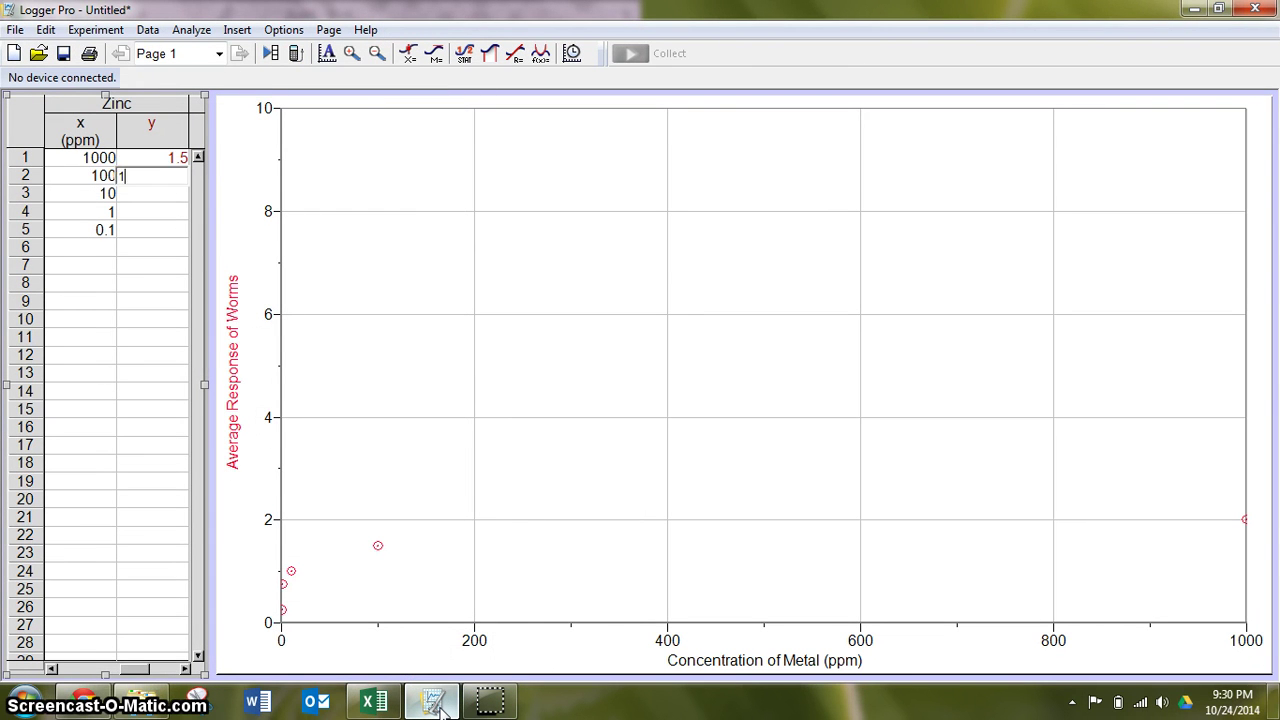
key(Return)
text(.75)
key(Return)
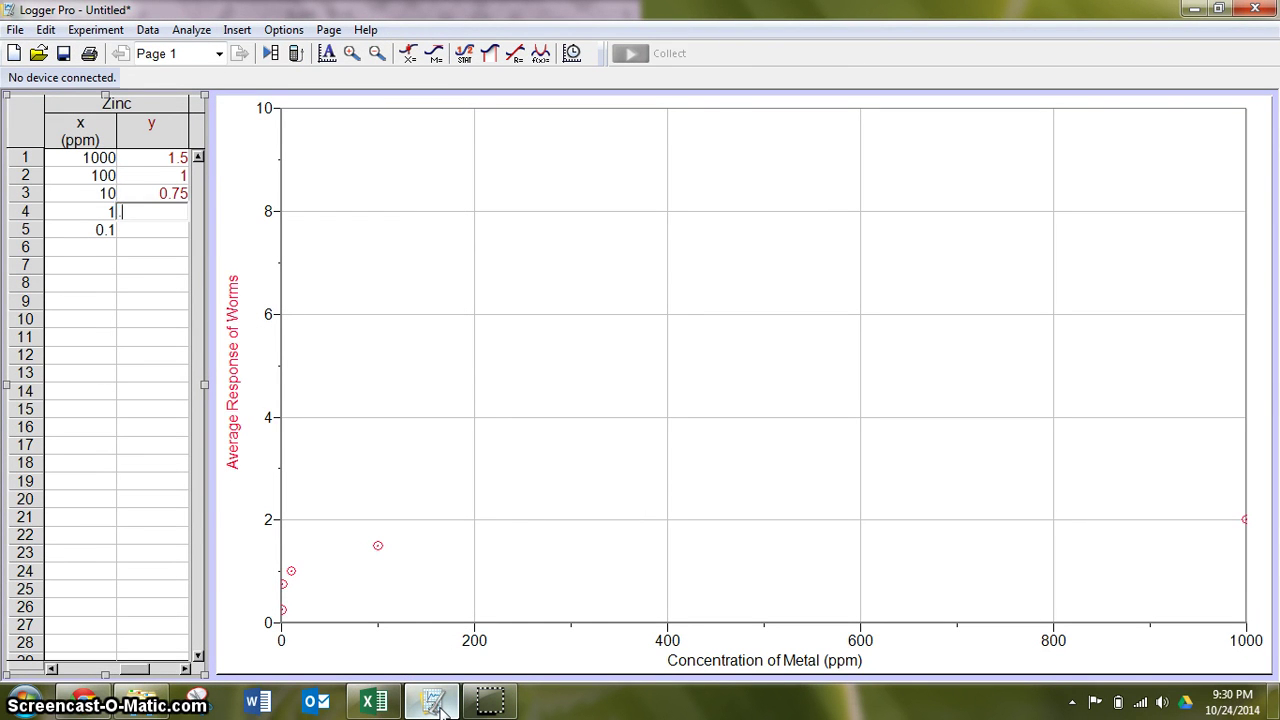
text(.25)
key(Return)
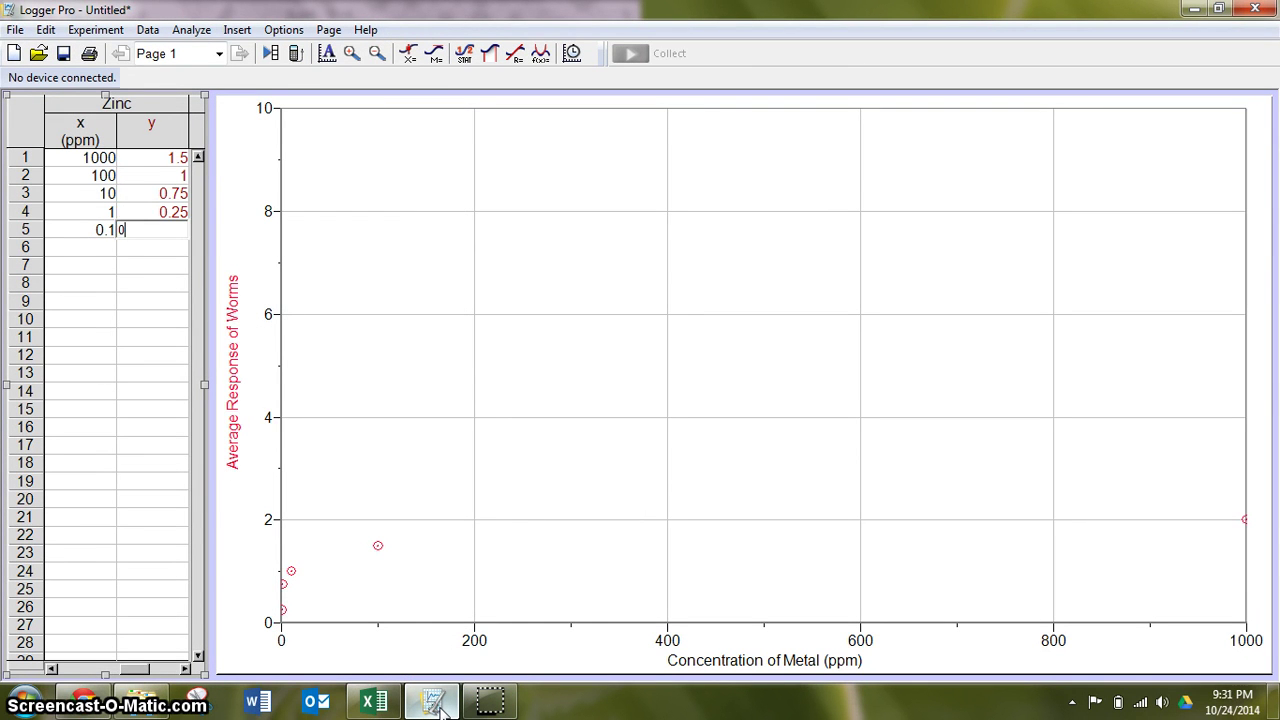
click(349, 534)
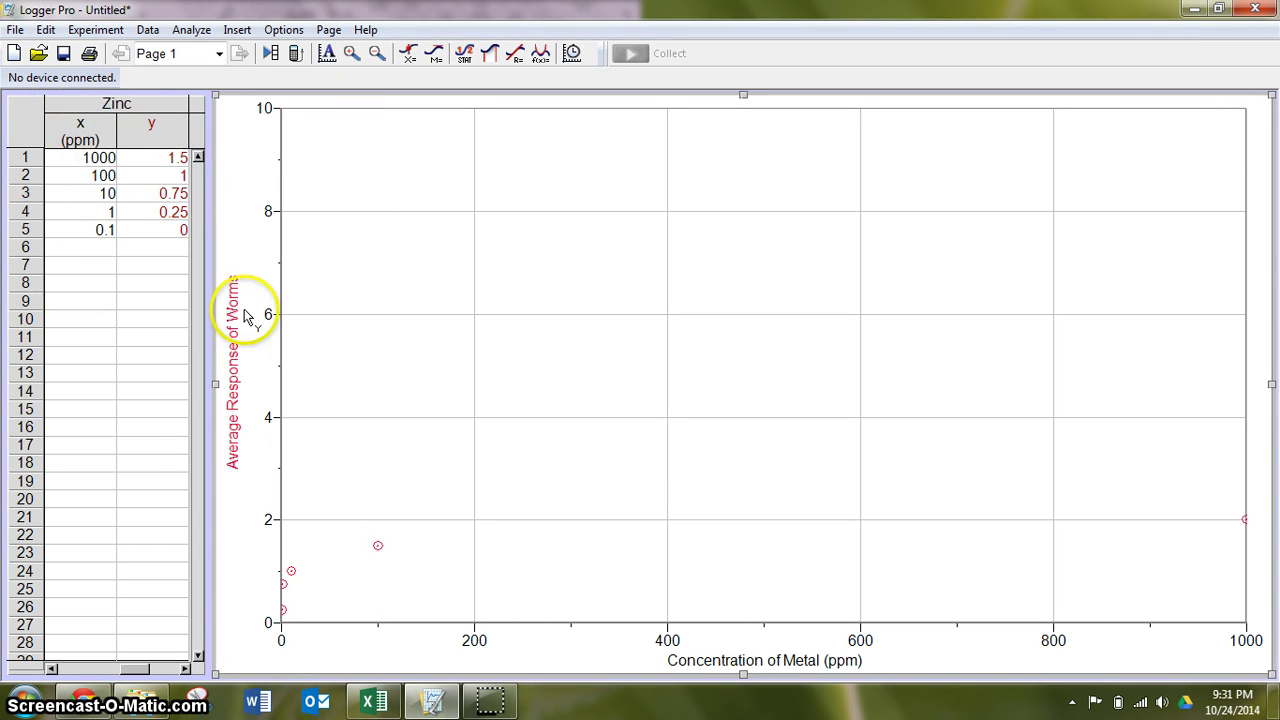
Turn on the legend and title the graph 'Average Response of Worms to Differing Concentrations of Metals'
right_click(402, 285)
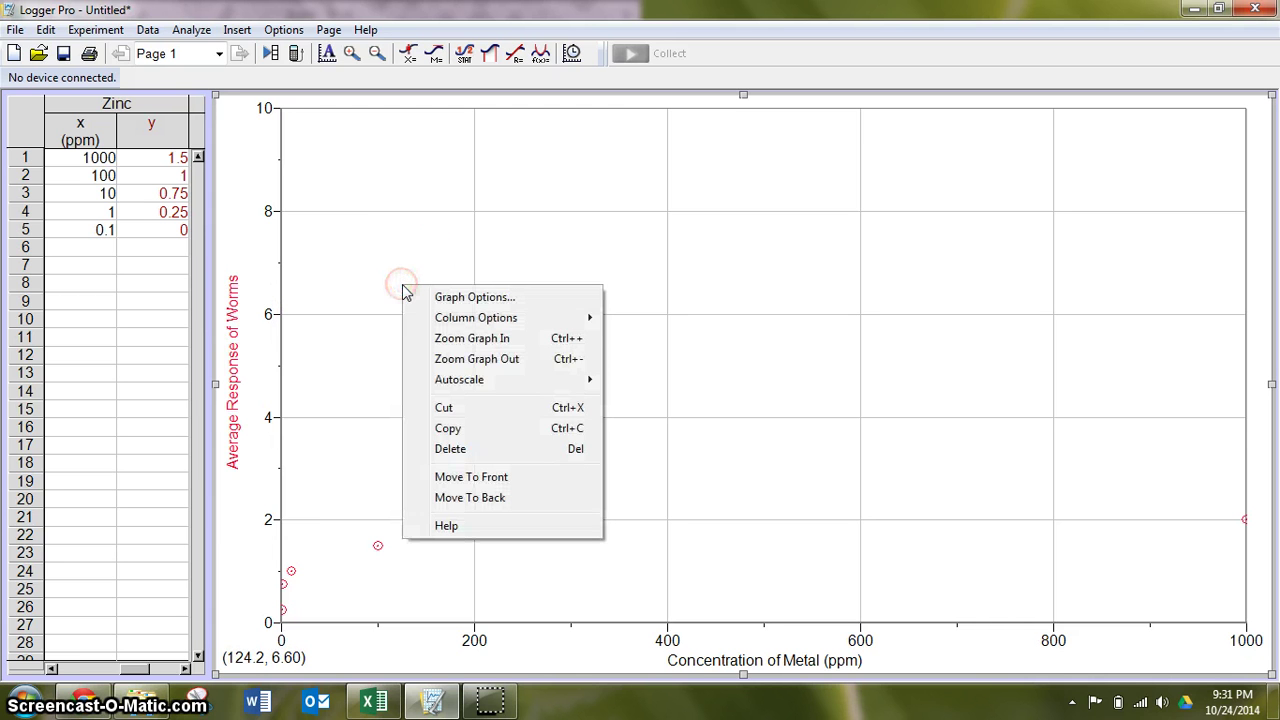
click(461, 299)
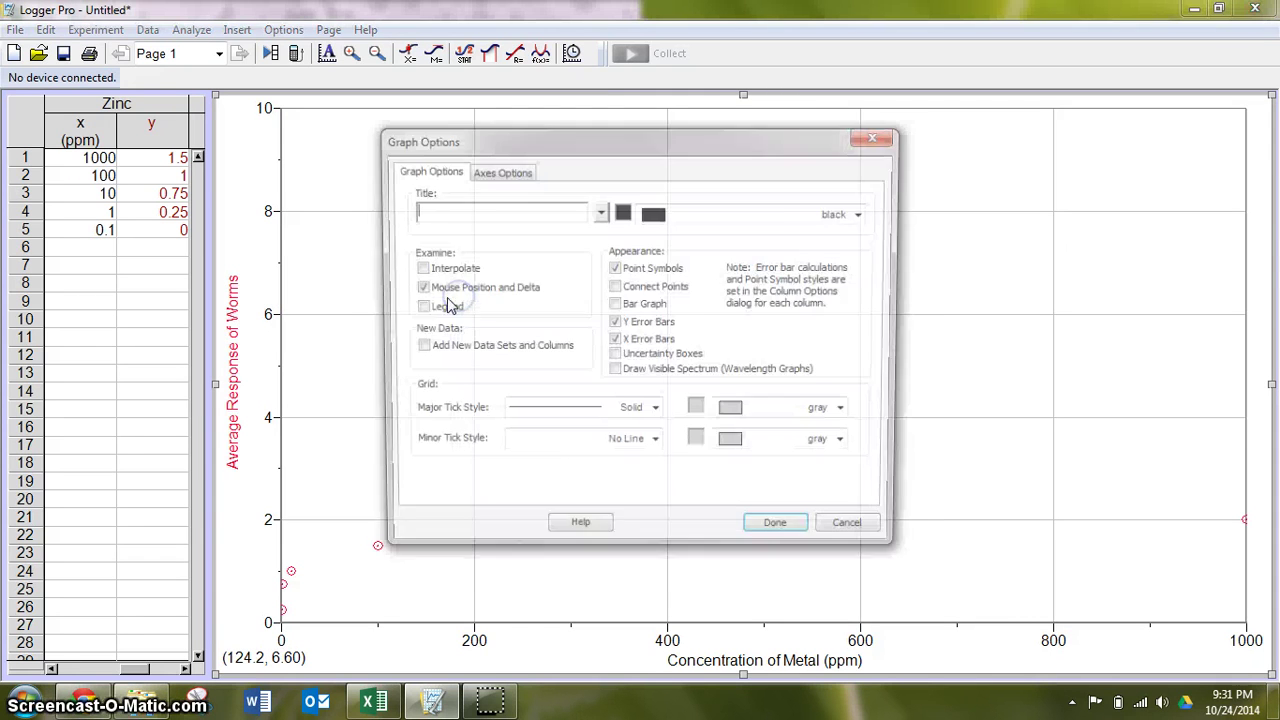
click(418, 309)
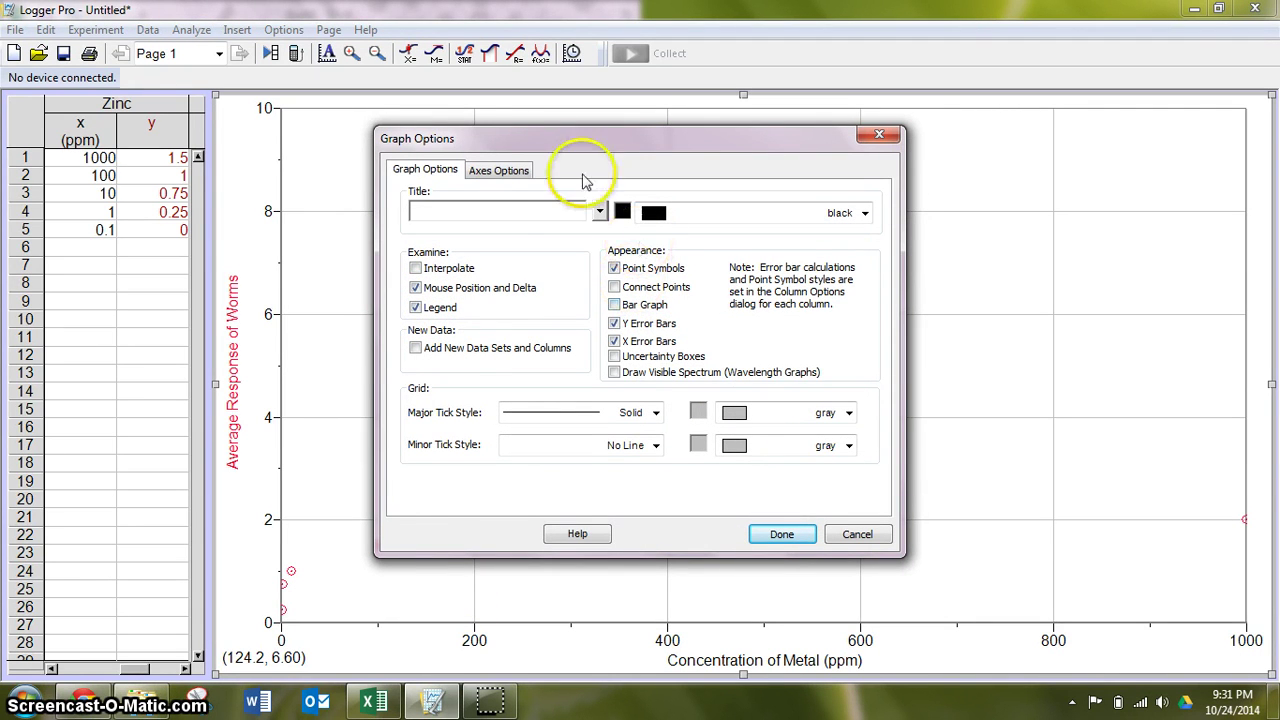
click(505, 205)
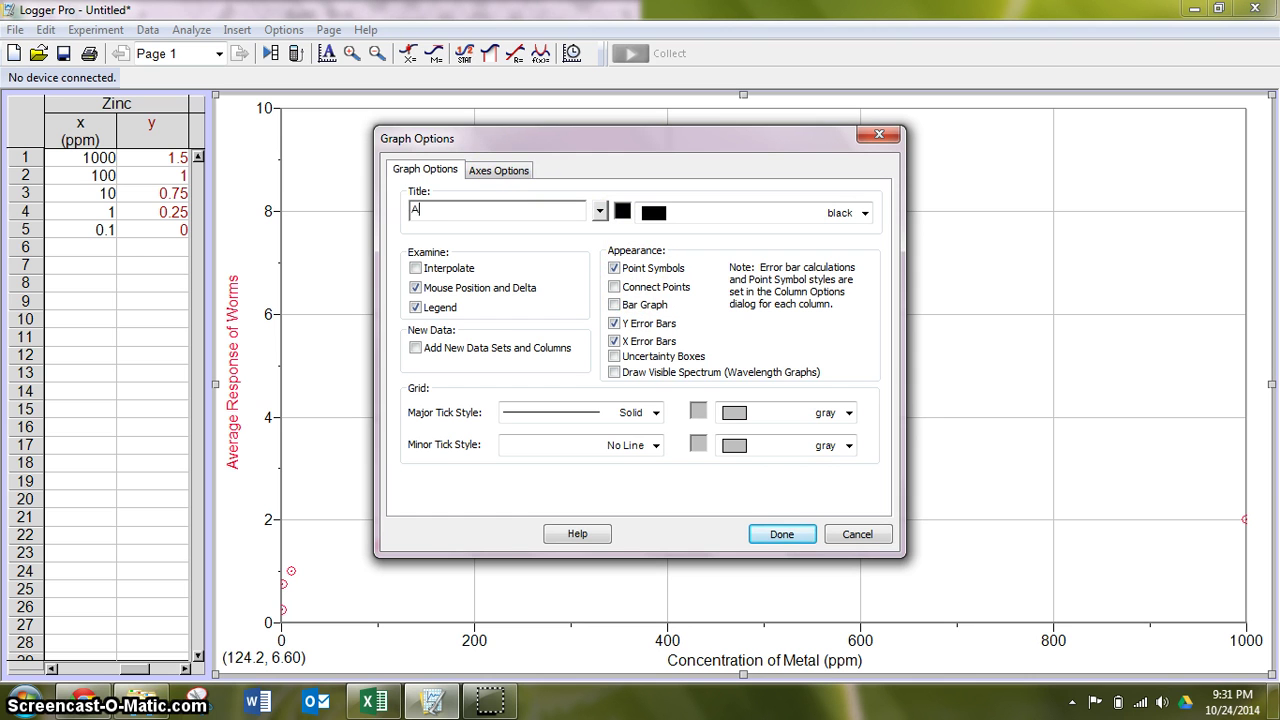
text(rms to Differing Conc)
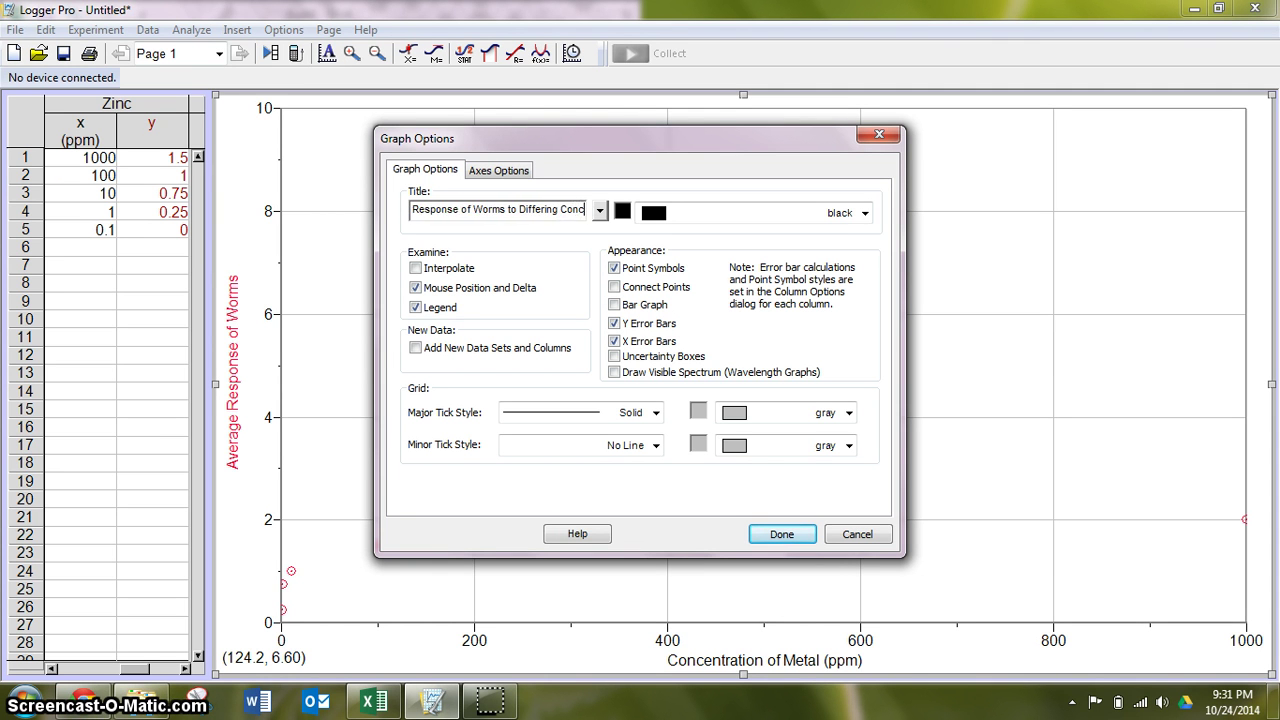
text(ons of Metals)
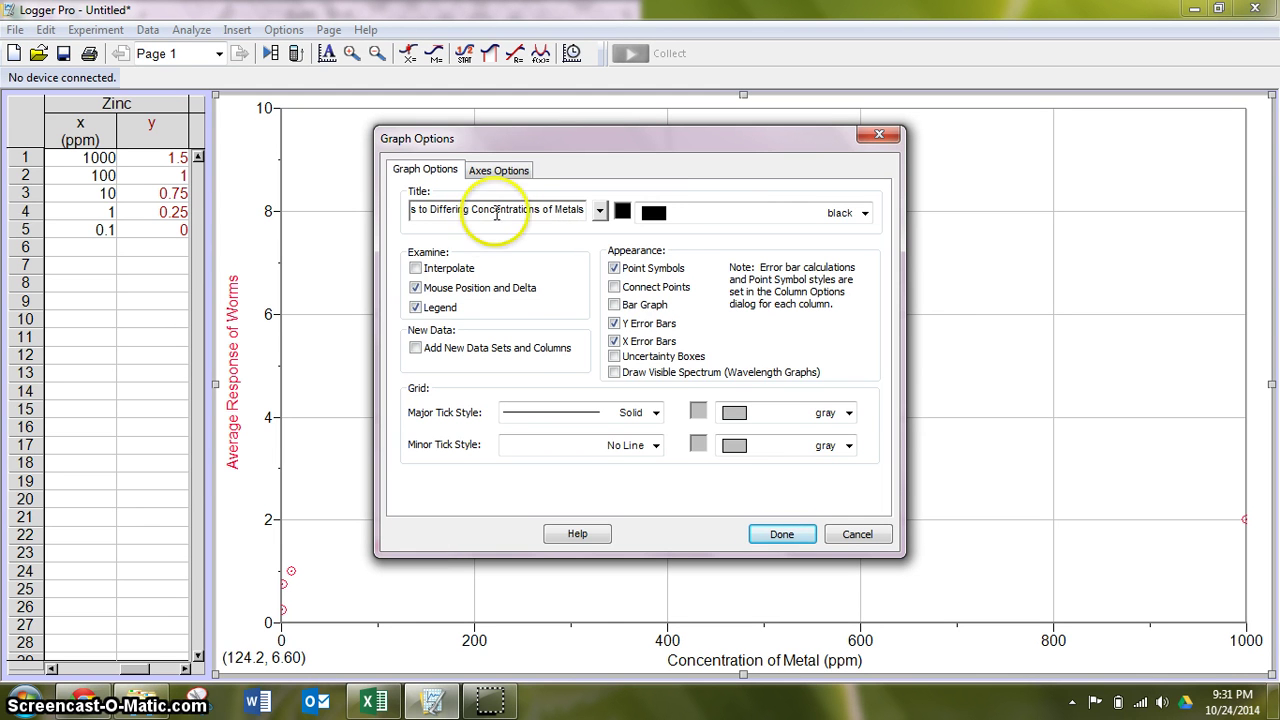
click(481, 170)
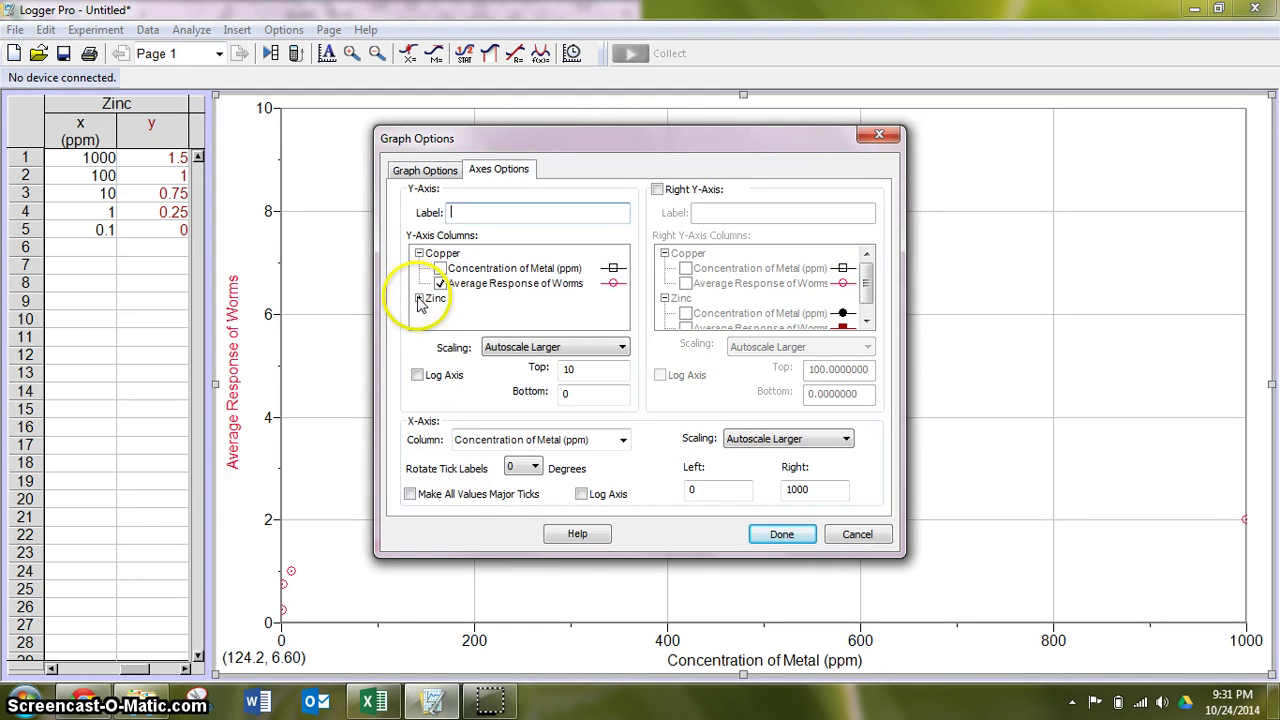
Plot Zinc's Average Response too, cap the y-axis at 3, make x logarithmic .1 to 10000
click(419, 298)
click(441, 328)
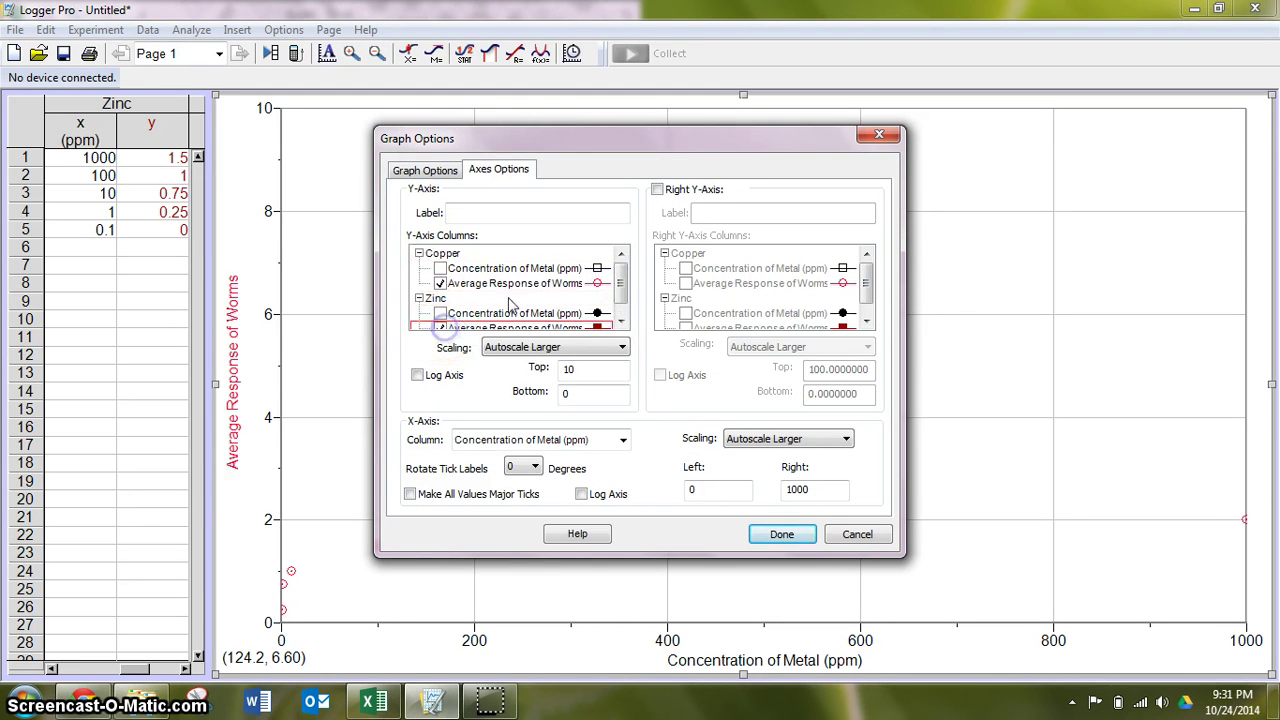
drag(626, 271, 622, 300)
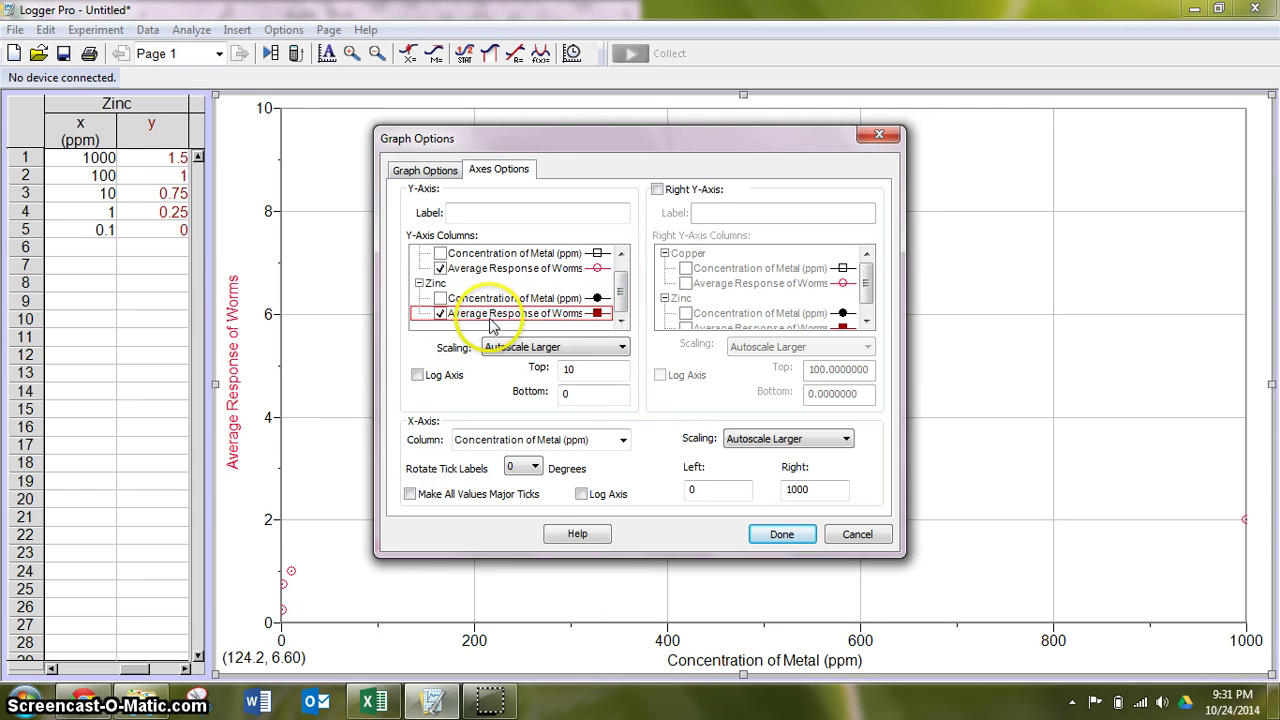
double_click(574, 372)
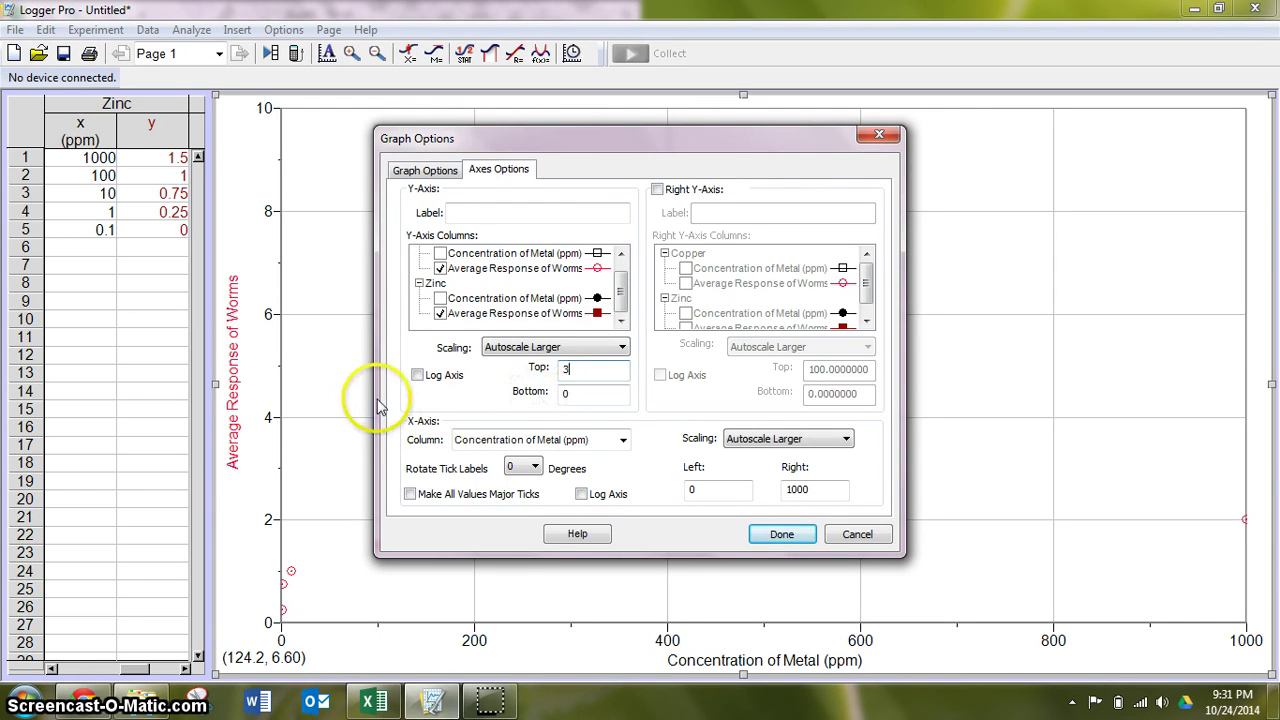
click(581, 494)
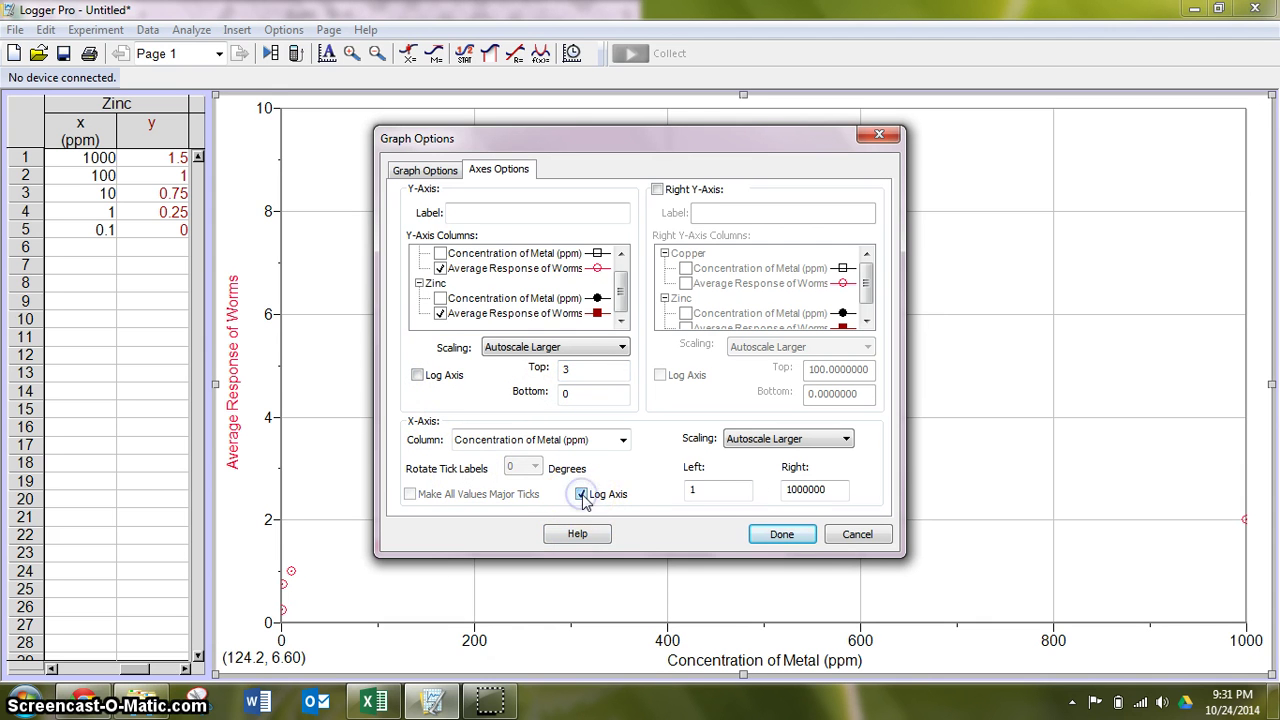
click(688, 489)
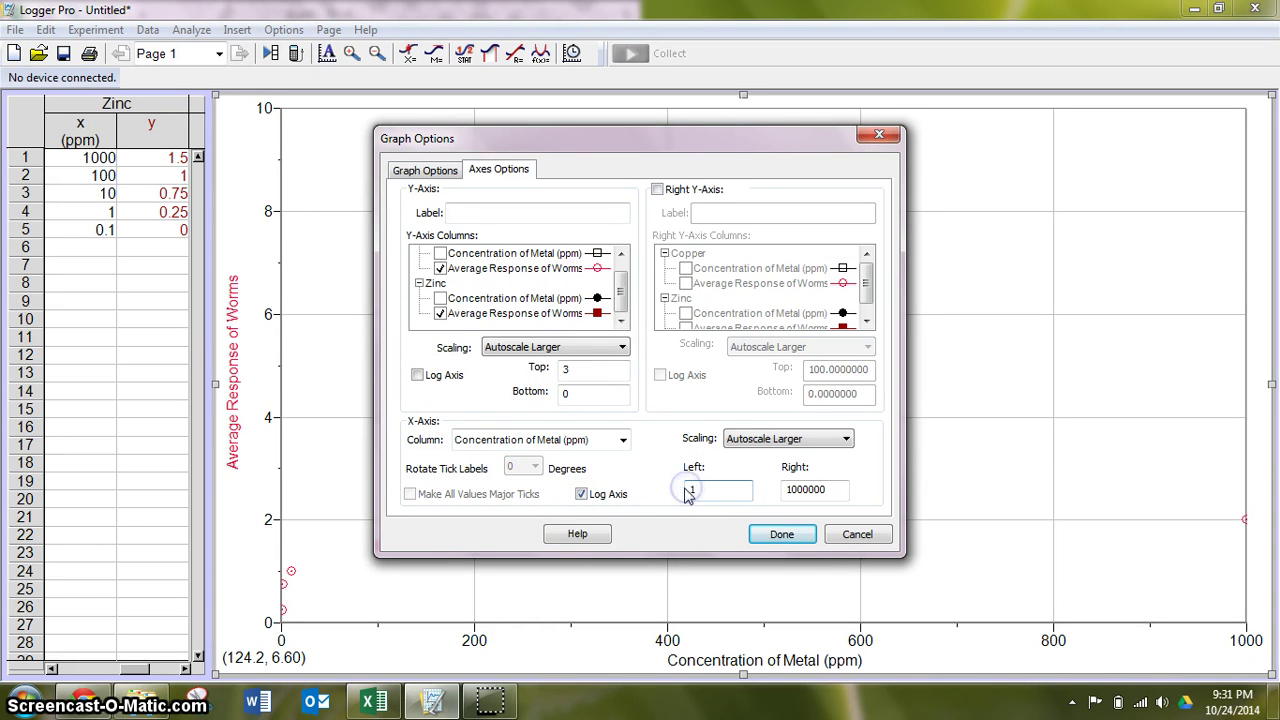
click(840, 488)
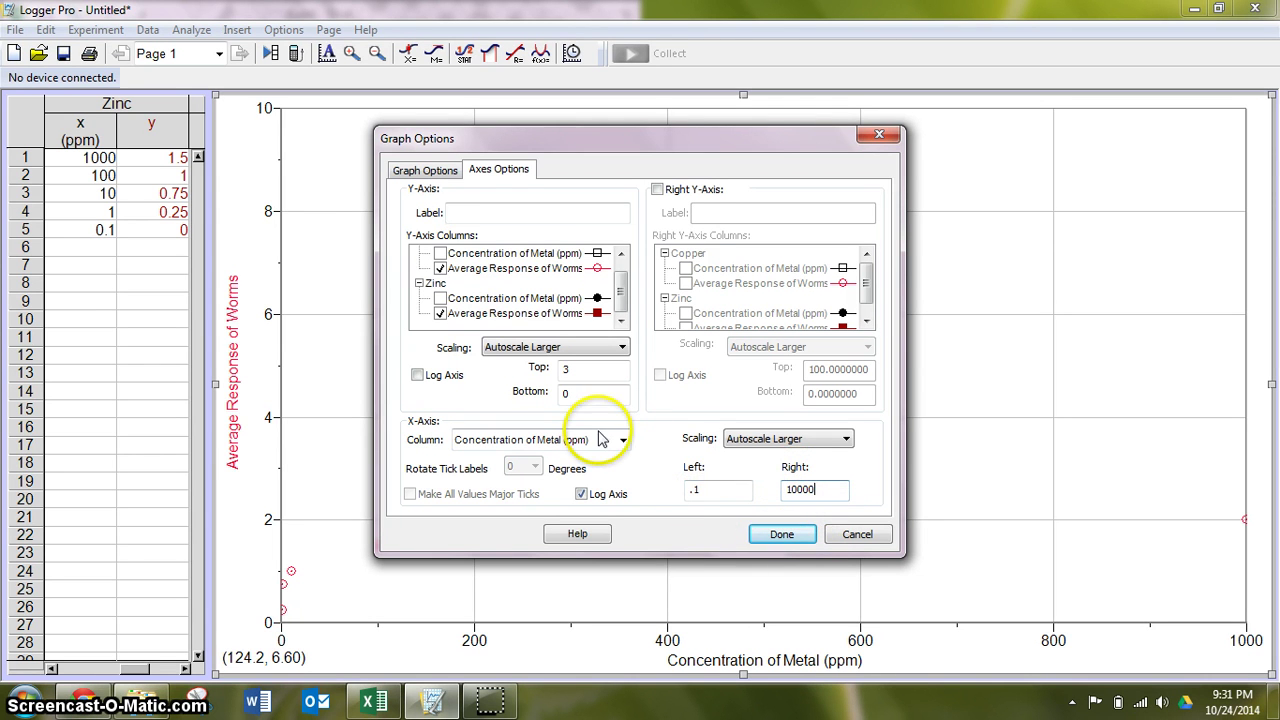
Apply the graph settings and drag both axes so the 0.1 ppm and zero-response points show
click(781, 533)
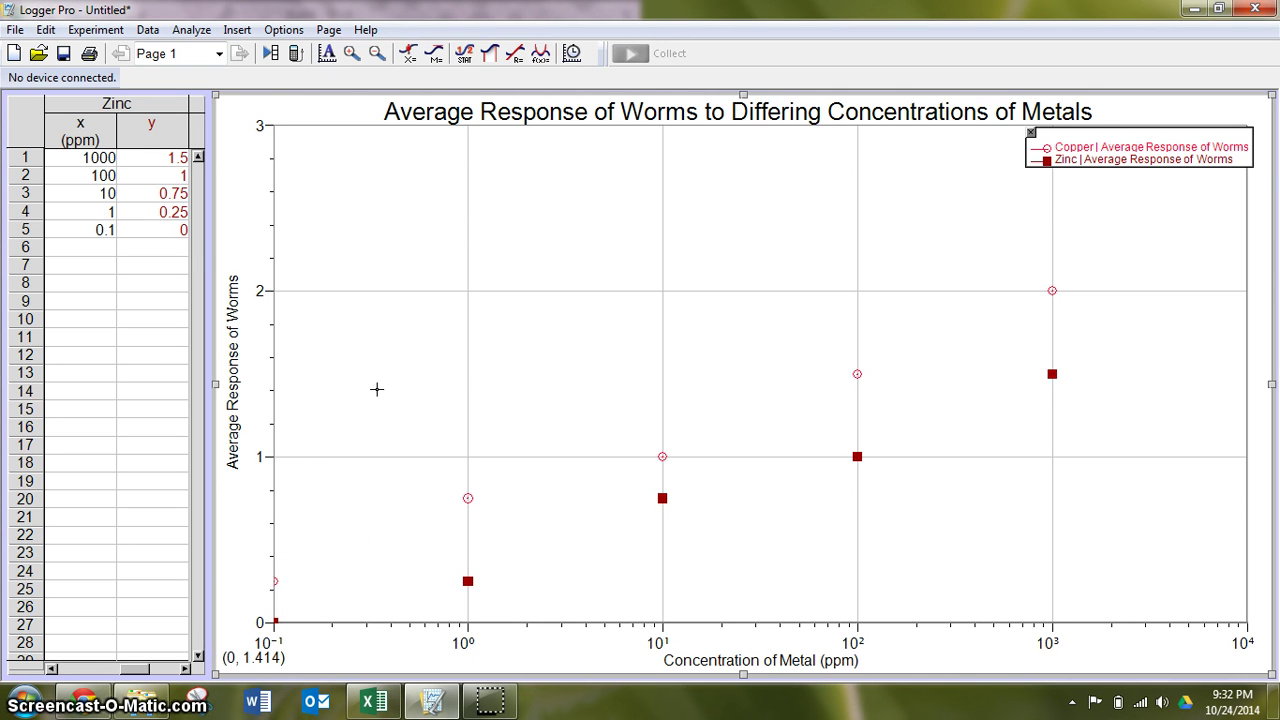
click(408, 414)
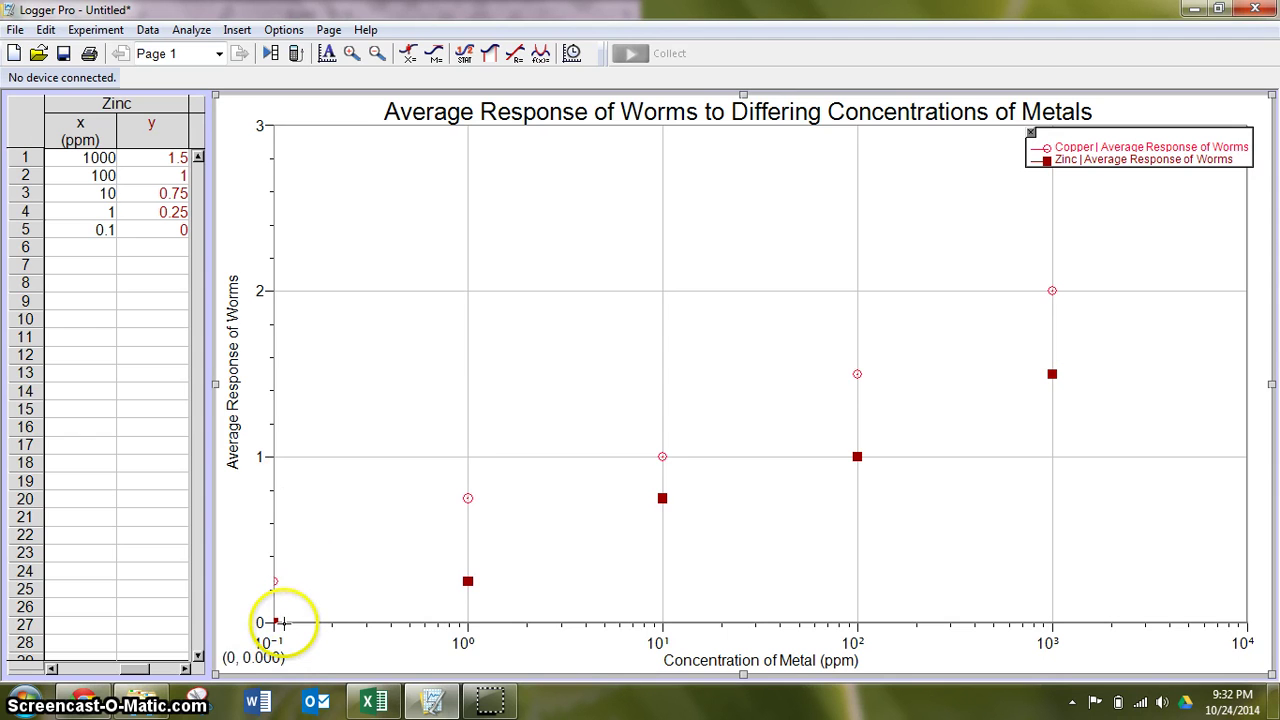
drag(285, 632, 307, 628)
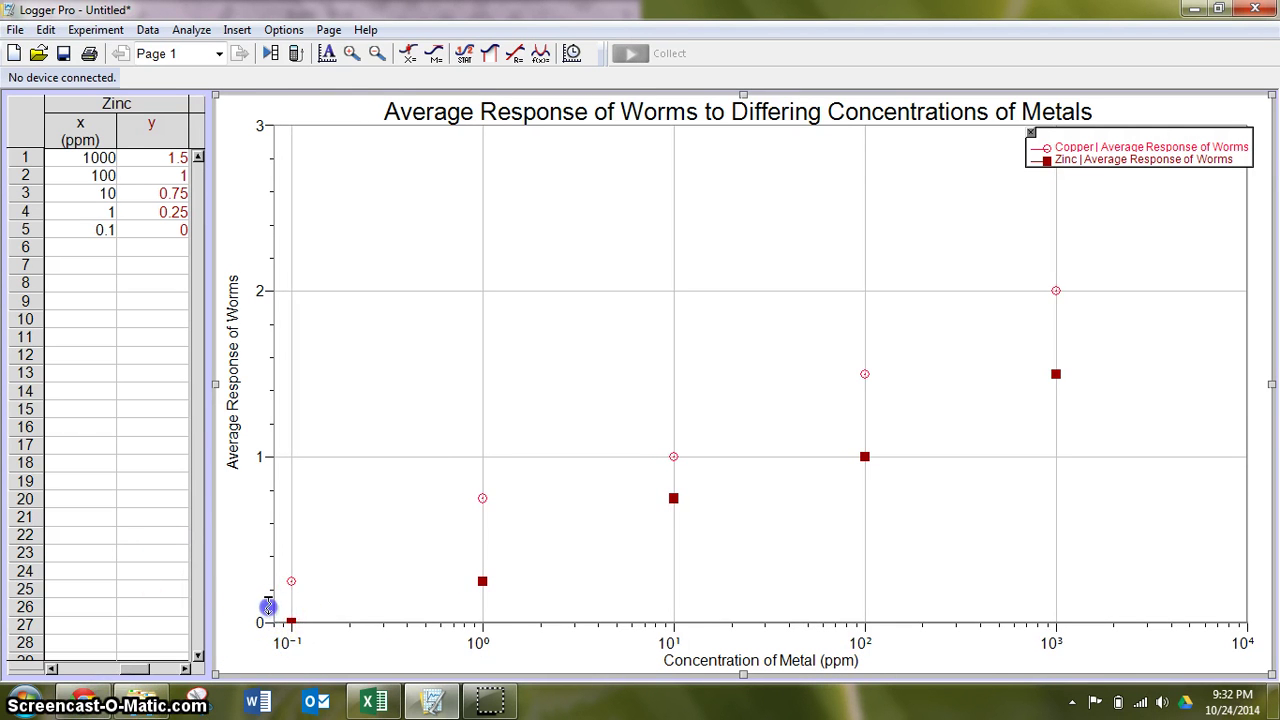
drag(268, 606, 268, 604)
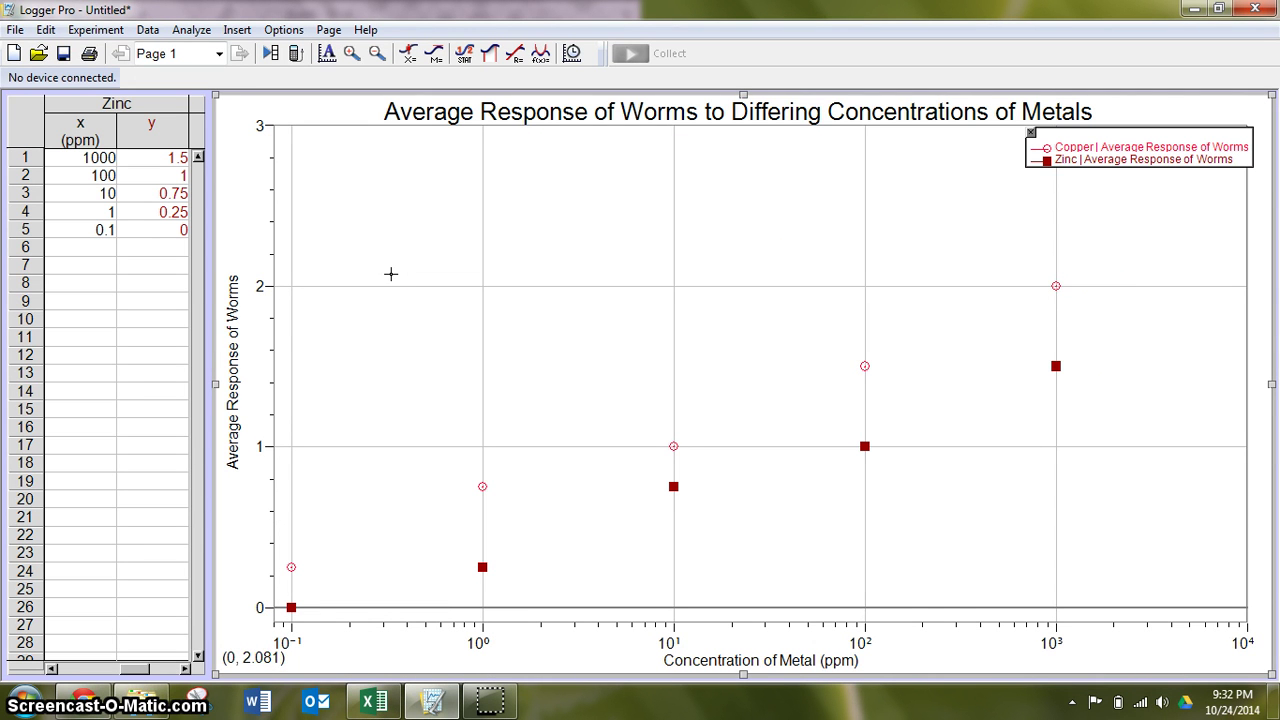
click(399, 340)
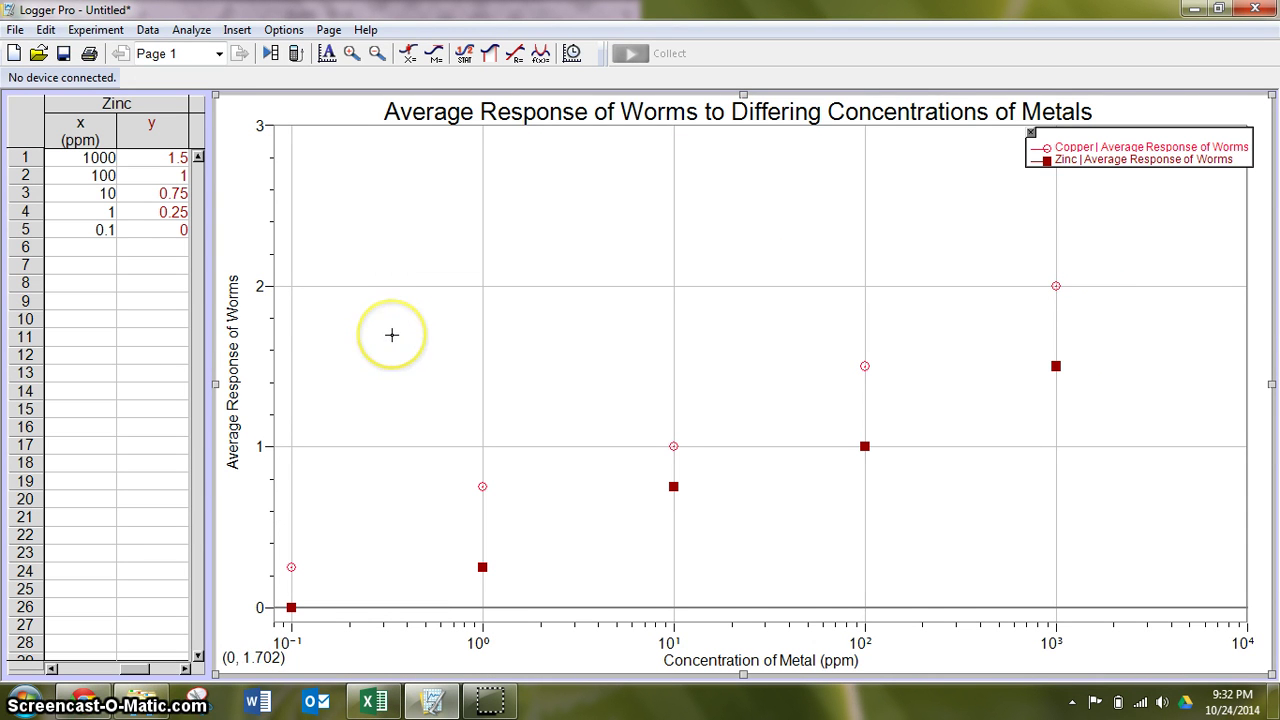